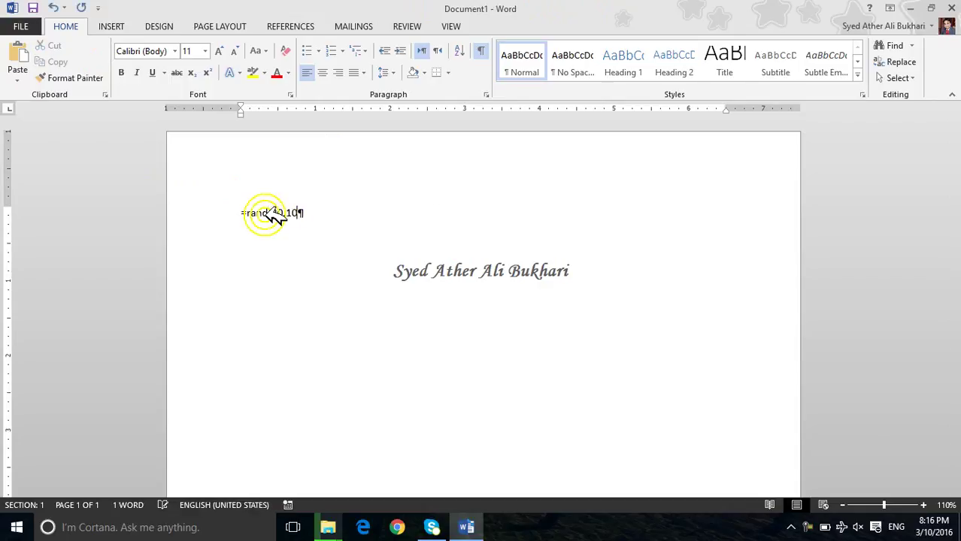
Generate sample text with =rand(10,10) and justify all of the document's paragraphs.
text(rand(10,10))
key(Return)
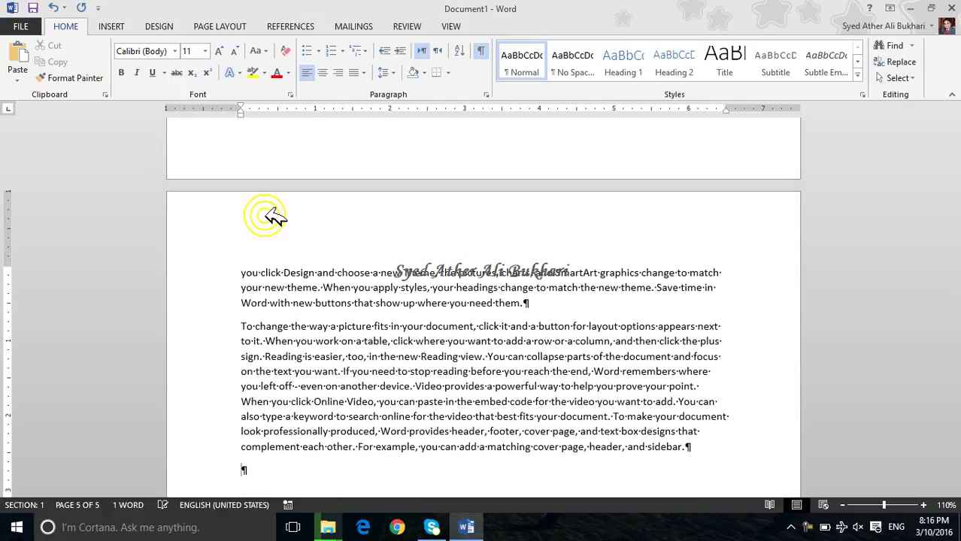
key(ctrl+a)
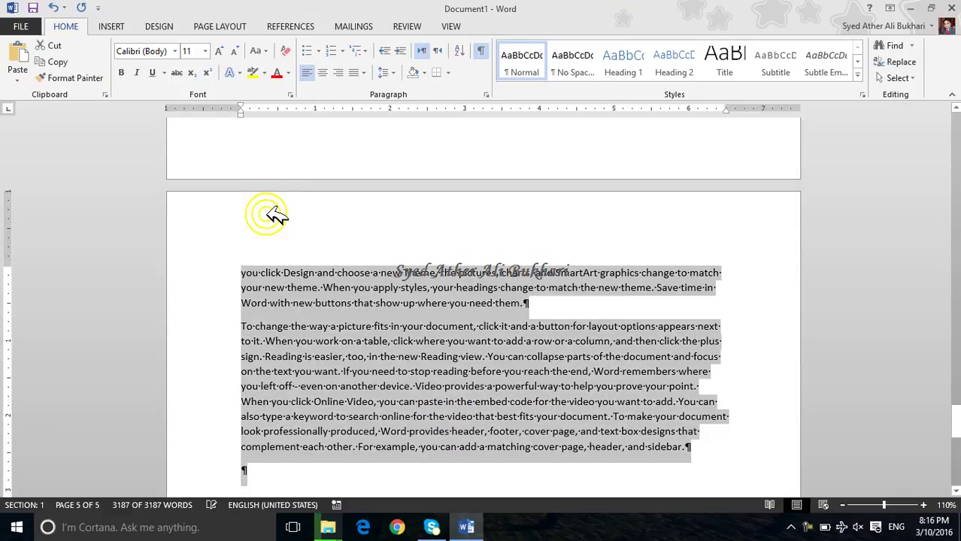
key(ctrl+j)
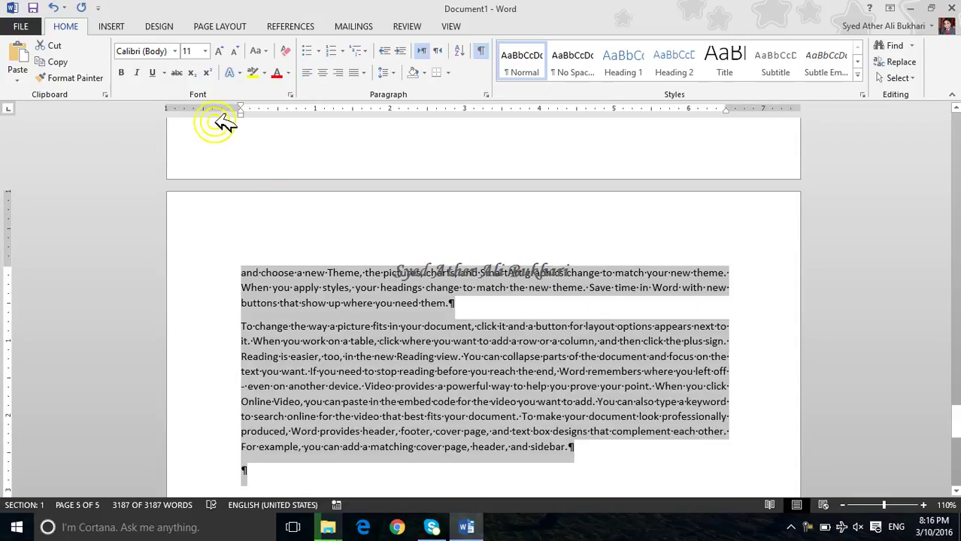
Give all selected paragraphs a first-line indent of 0.5 inch and return to the start of the document.
drag(241, 105, 280, 106)
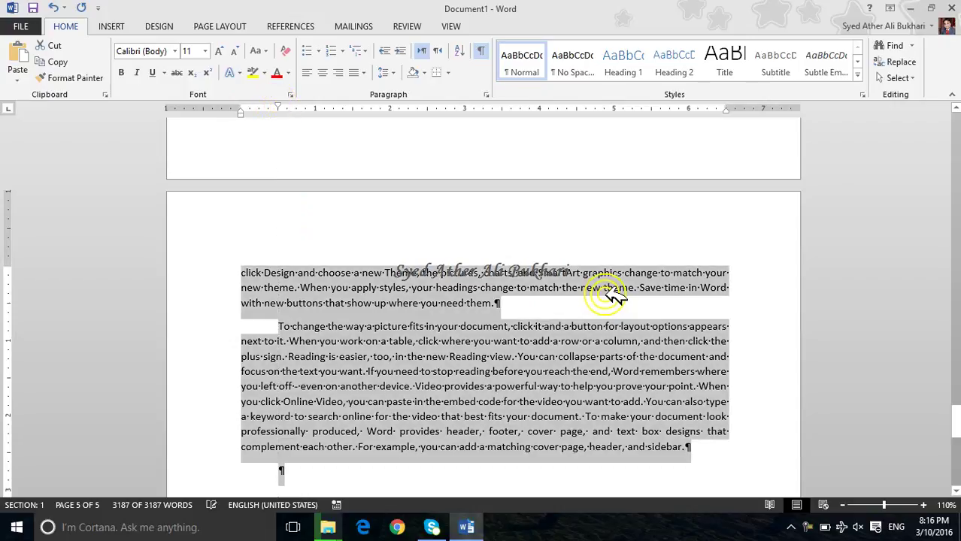
drag(955, 431, 951, 121)
click(439, 415)
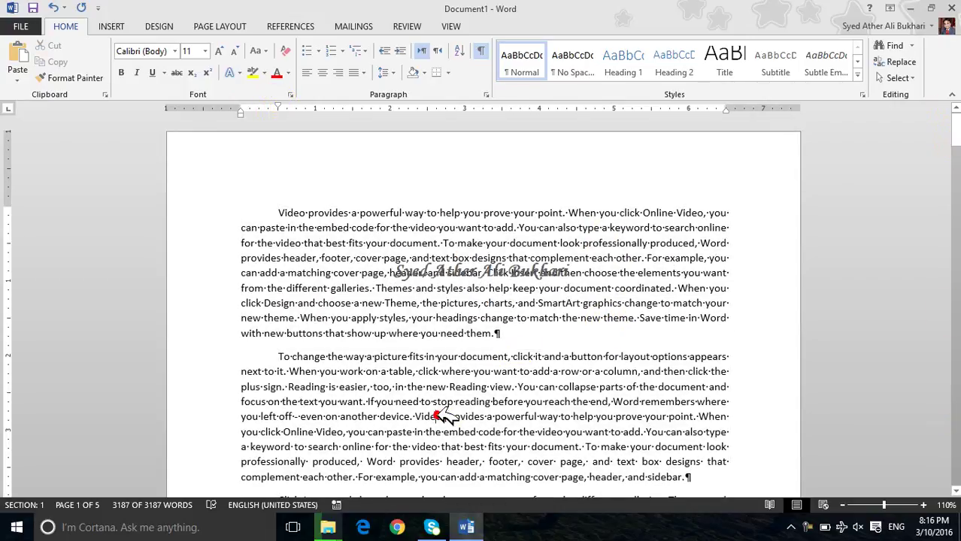
scroll(421, 391, down, 1)
triple_click(391, 381)
double_click(391, 380)
triple_click(398, 380)
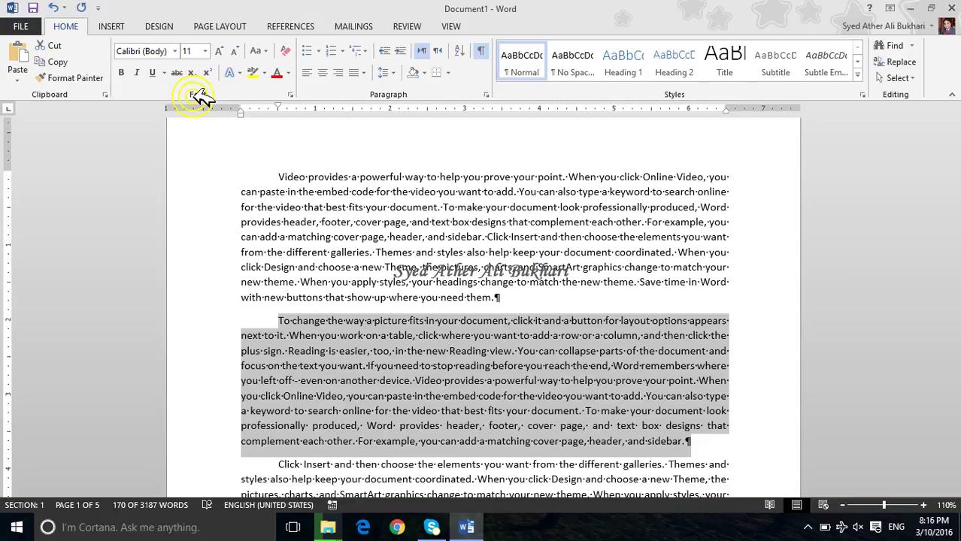
click(280, 208)
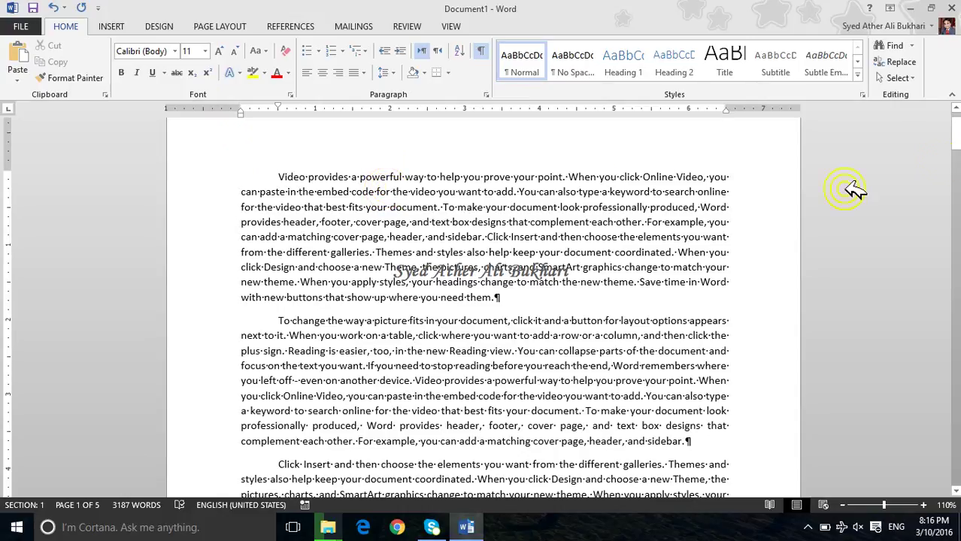
Search the document for the word "document" and look over the highlighted matches in the text.
click(895, 46)
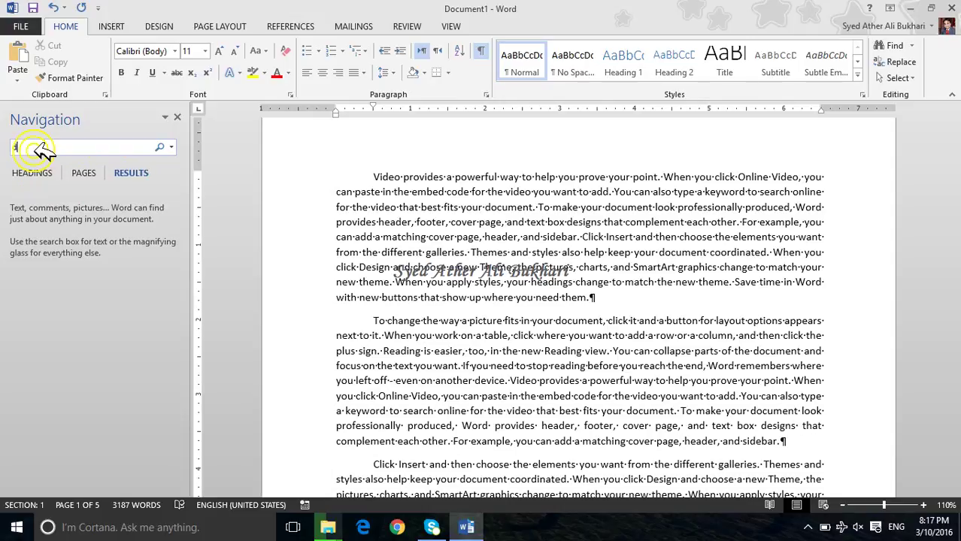
text(document)
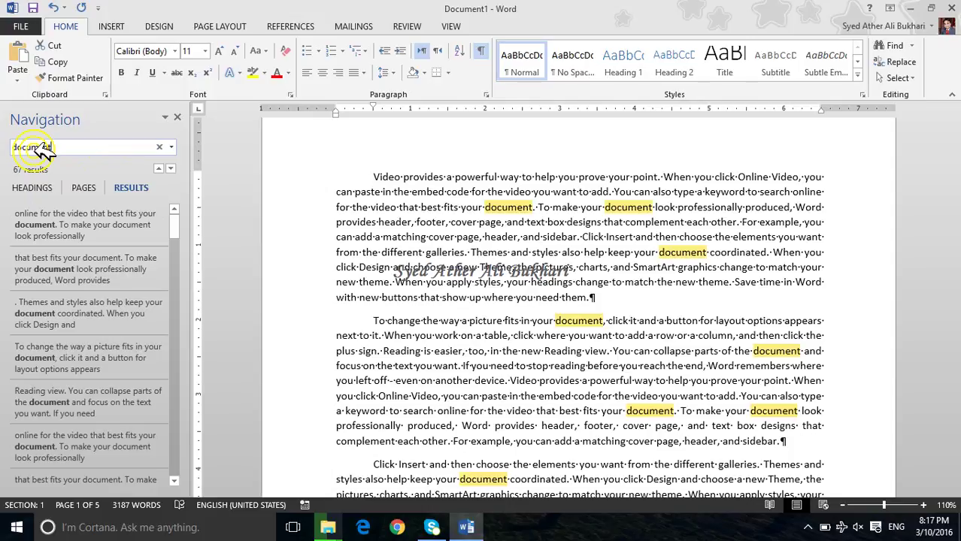
key(Return)
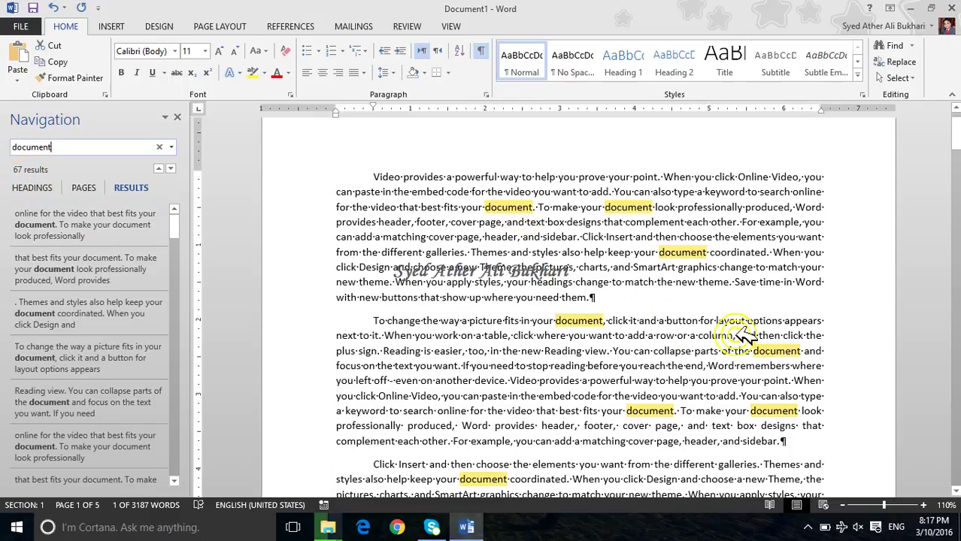
scroll(553, 342, down, 10)
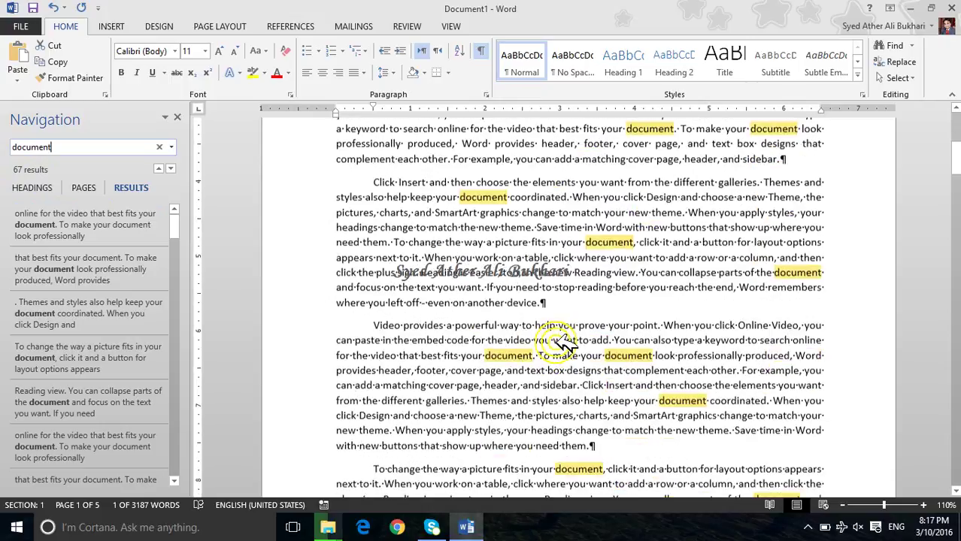
Browse the page thumbnails, jump to pages 3 and 4, and check the headings outline.
click(100, 187)
scroll(57, 271, down, 3)
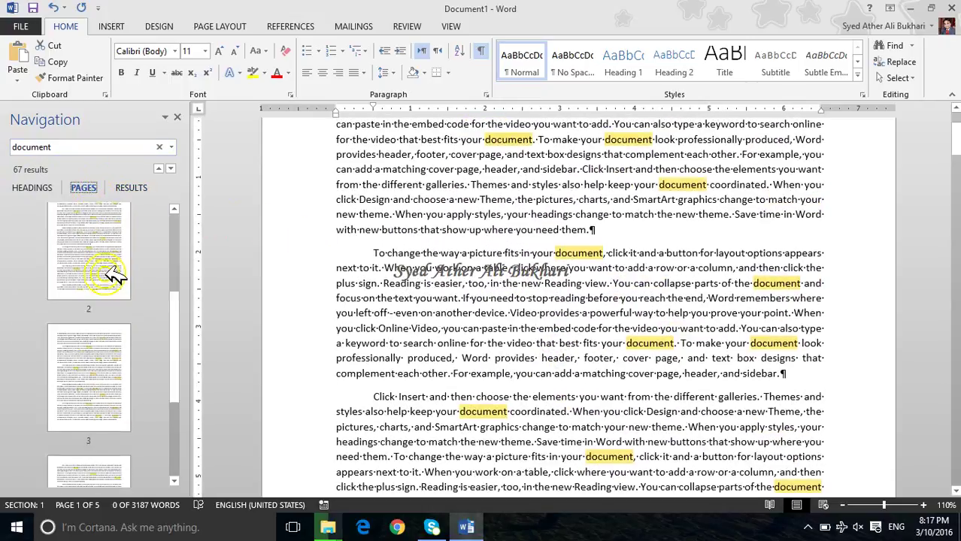
click(113, 284)
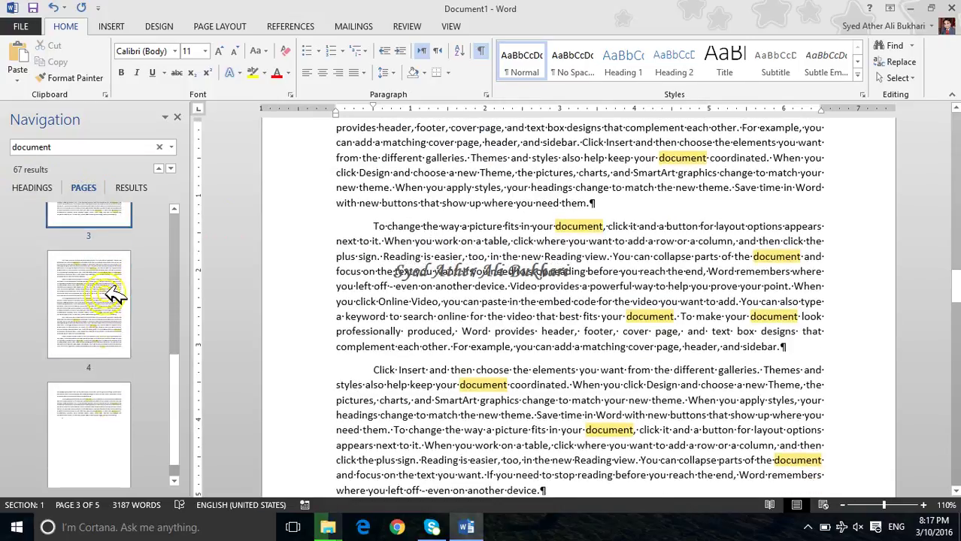
click(98, 301)
click(89, 190)
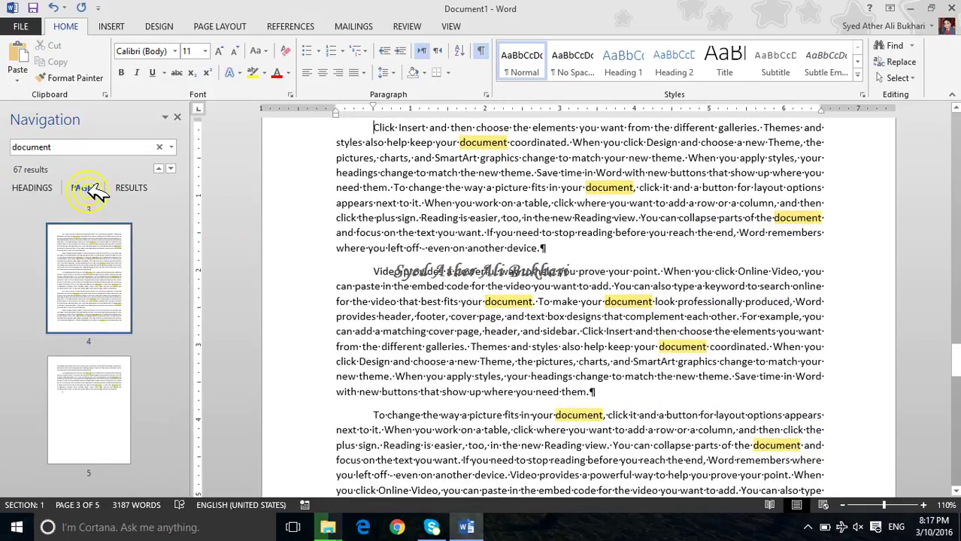
click(41, 188)
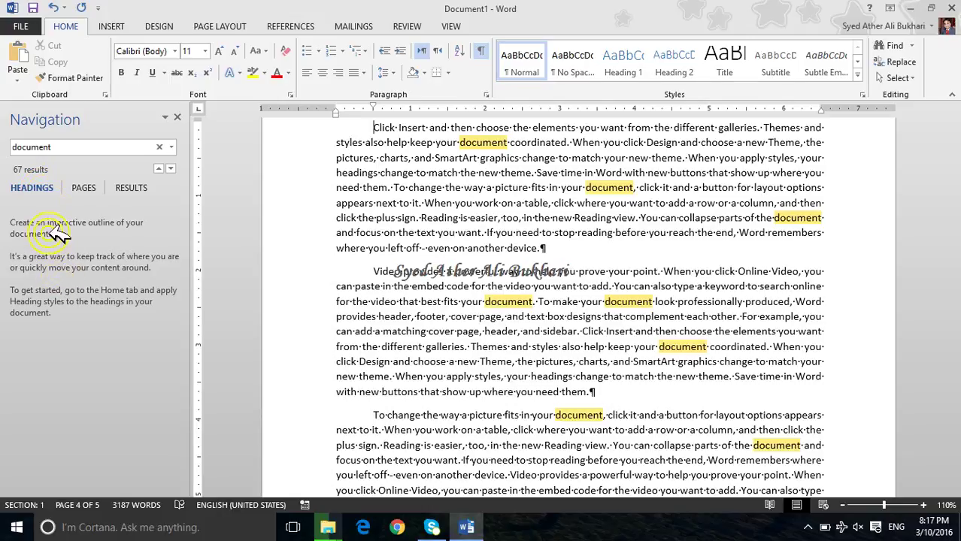
Return to the list of search results and go to the first match on page 1.
click(129, 193)
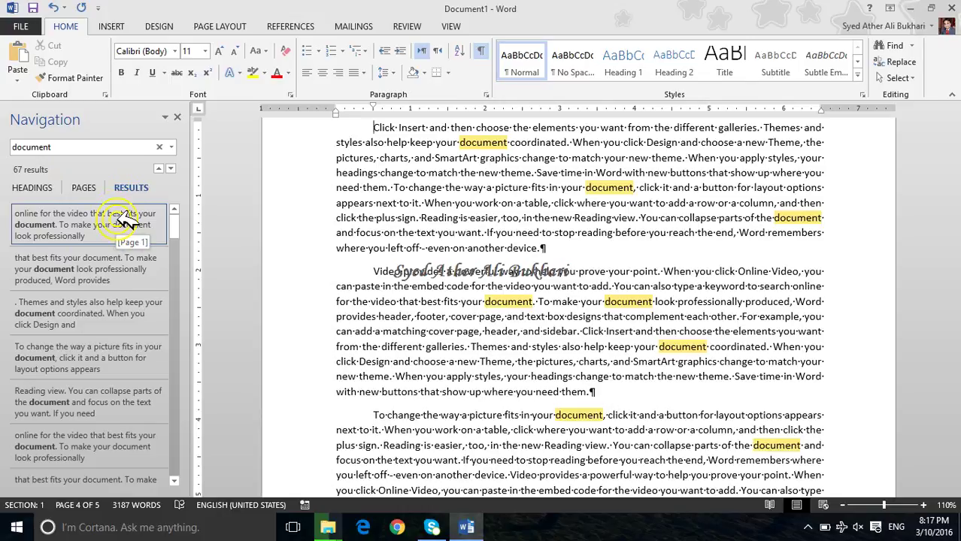
click(126, 218)
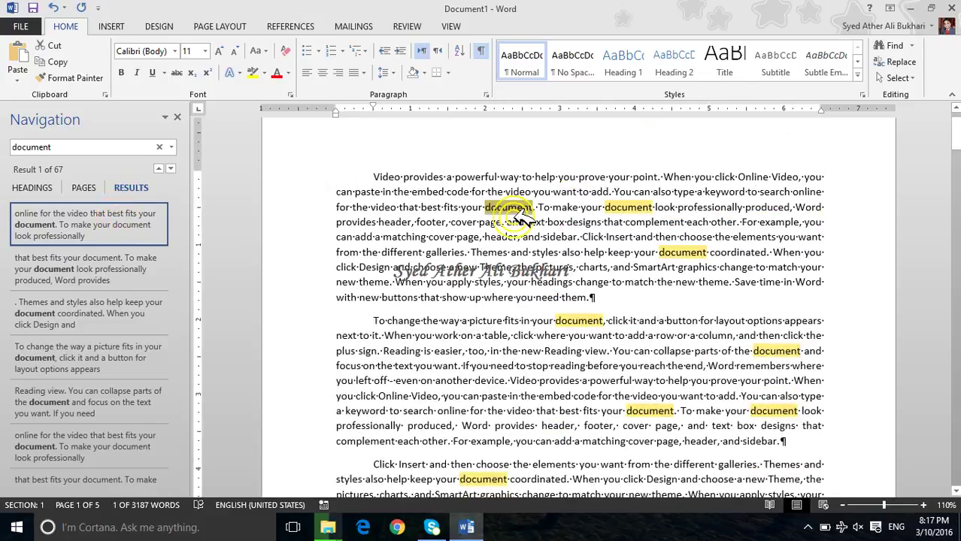
click(130, 218)
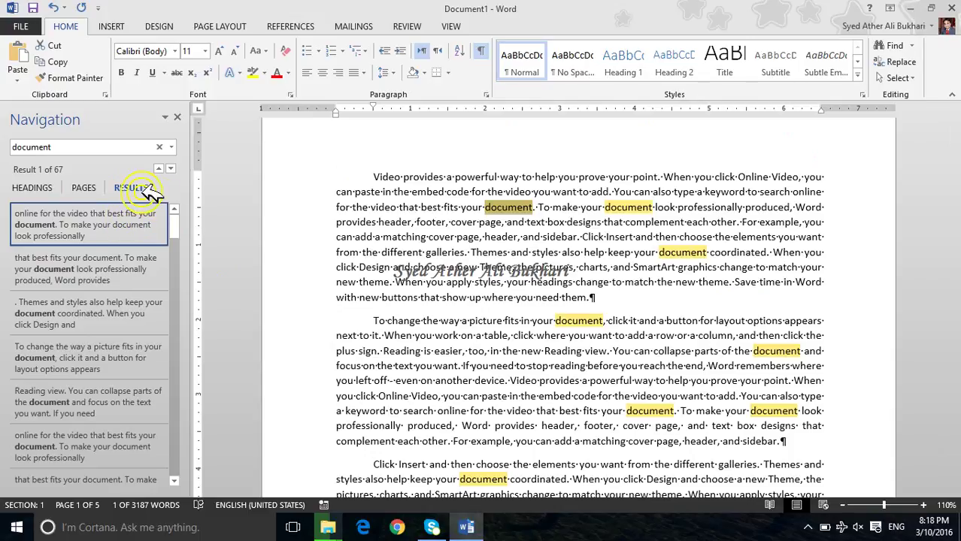
click(88, 220)
click(88, 217)
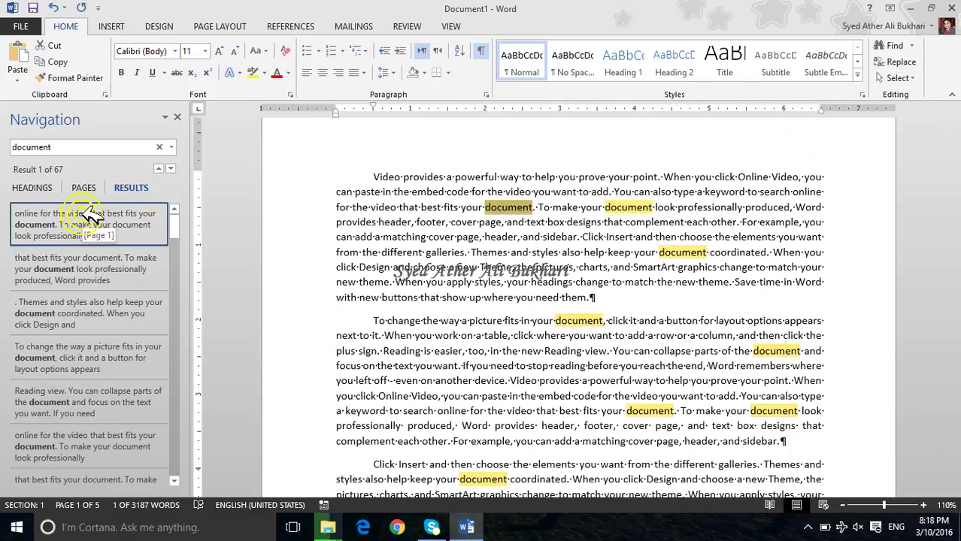
click(88, 216)
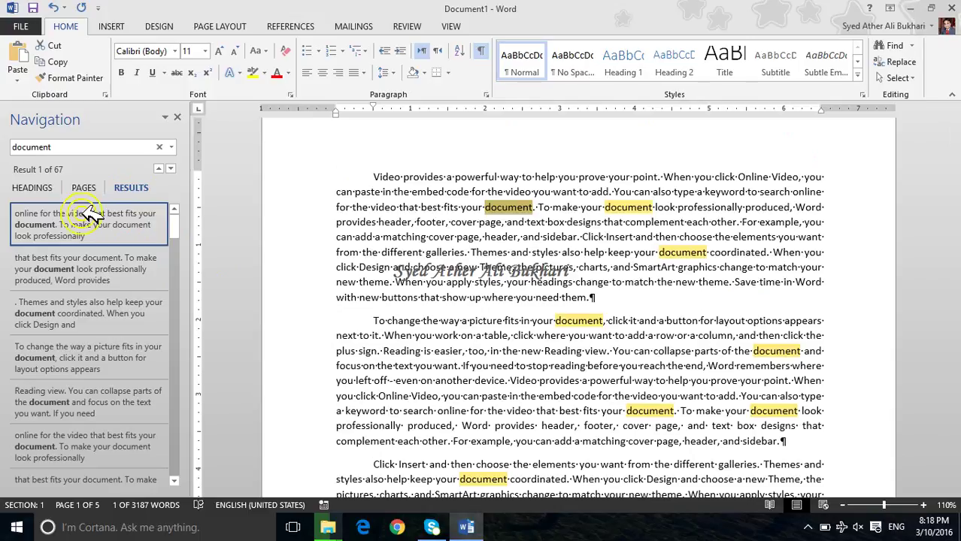
click(88, 215)
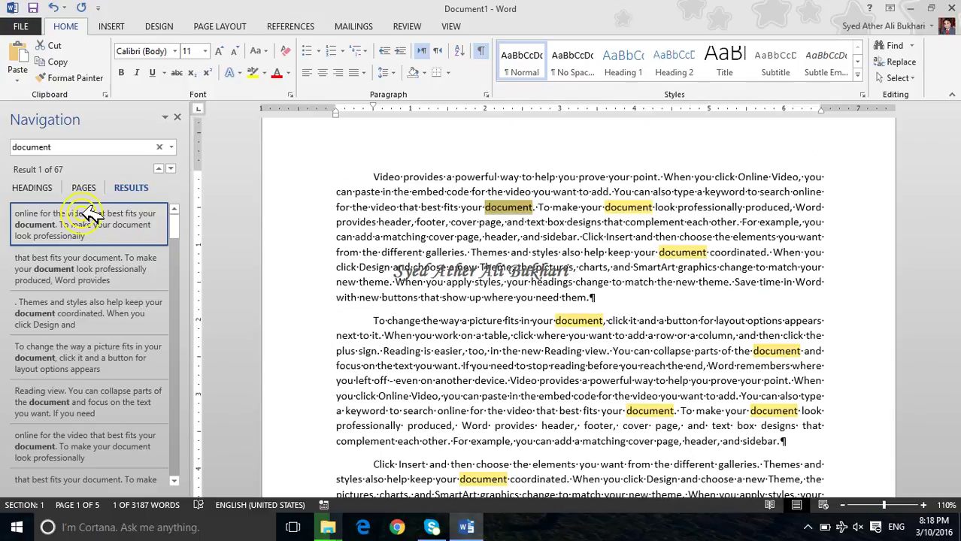
Step forward through the next four matches of "document", up to the fifth one.
click(170, 168)
click(170, 169)
click(170, 168)
click(171, 169)
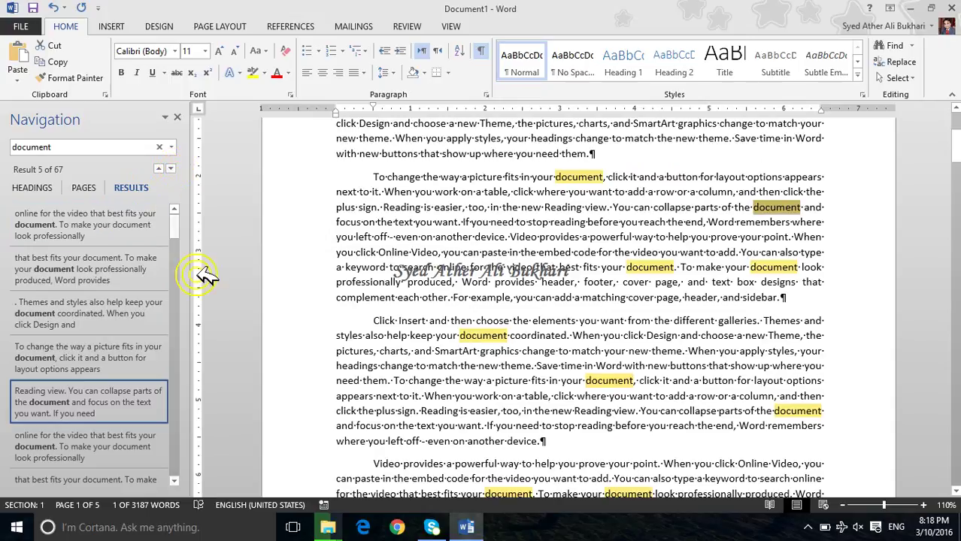
Go to the seventh match, then to the "Themes and styles" match near the end of the results list.
click(87, 482)
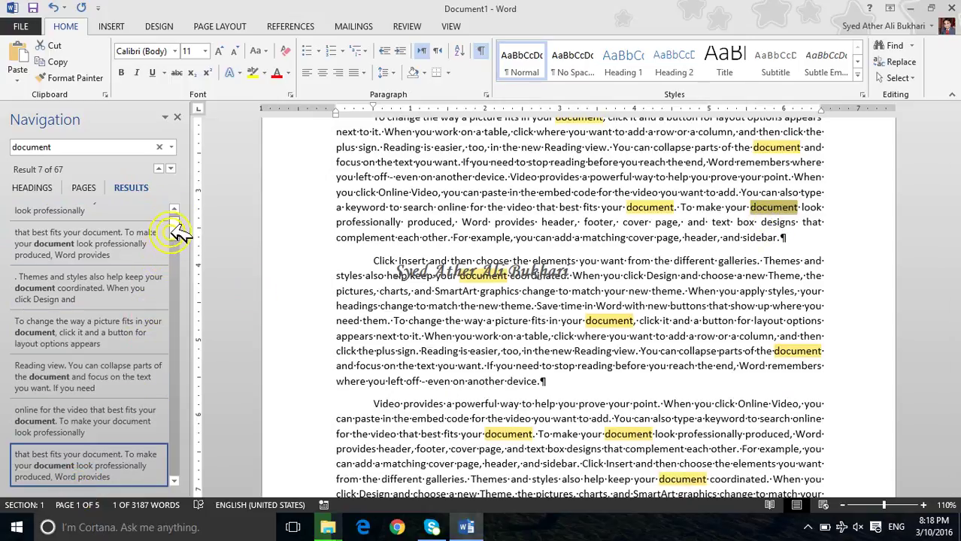
drag(178, 233, 173, 376)
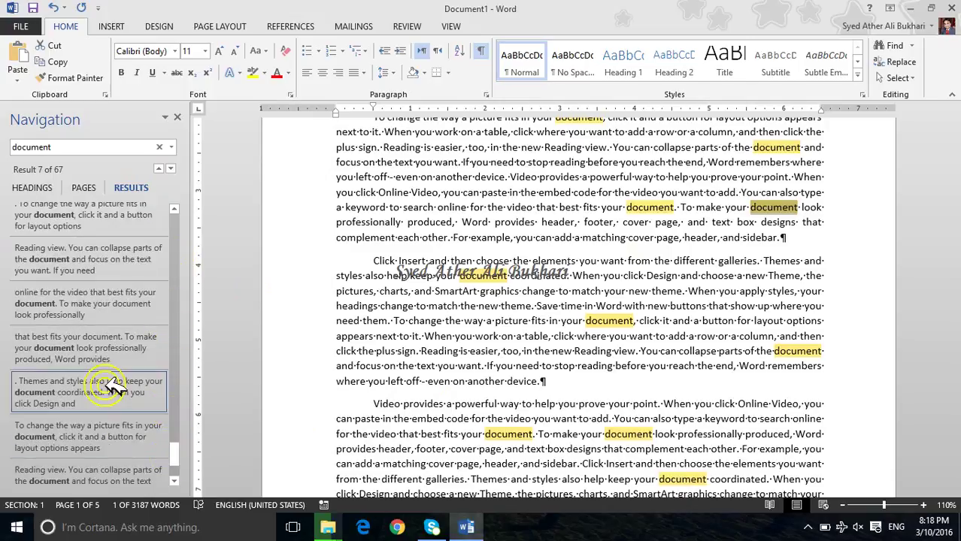
click(105, 369)
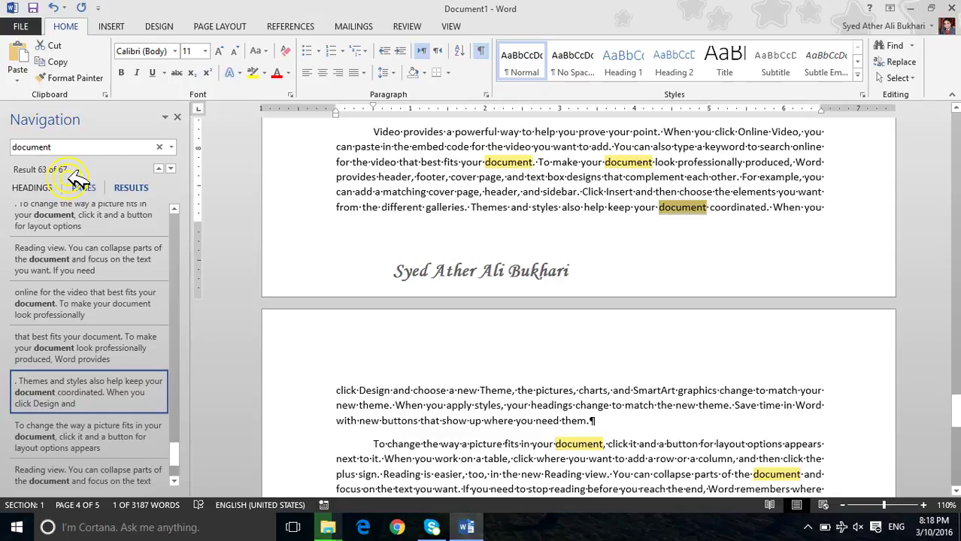
Dock the Navigation pane on the opposite side of the document and look through its results list.
drag(83, 110, 940, 109)
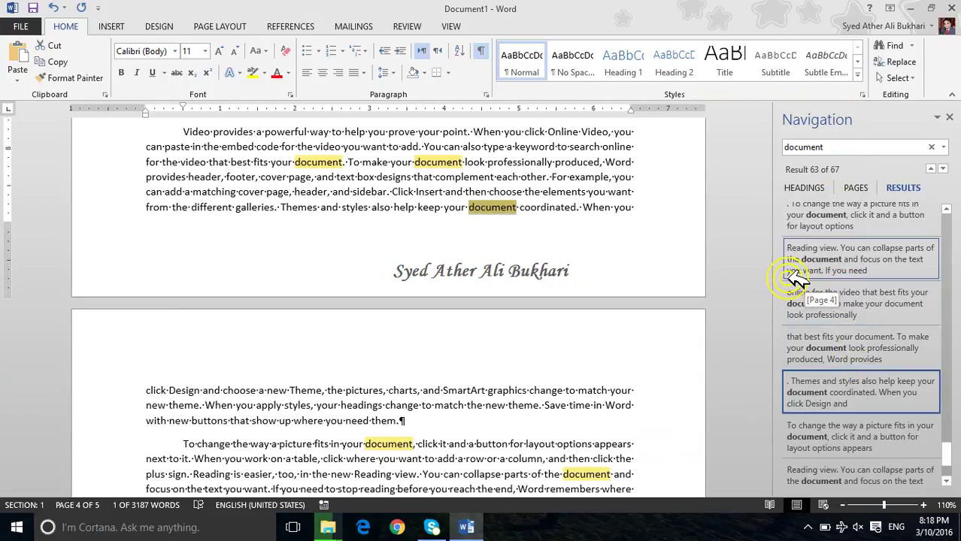
scroll(797, 279, down, 3)
scroll(842, 258, up, 4)
scroll(842, 257, down, 1)
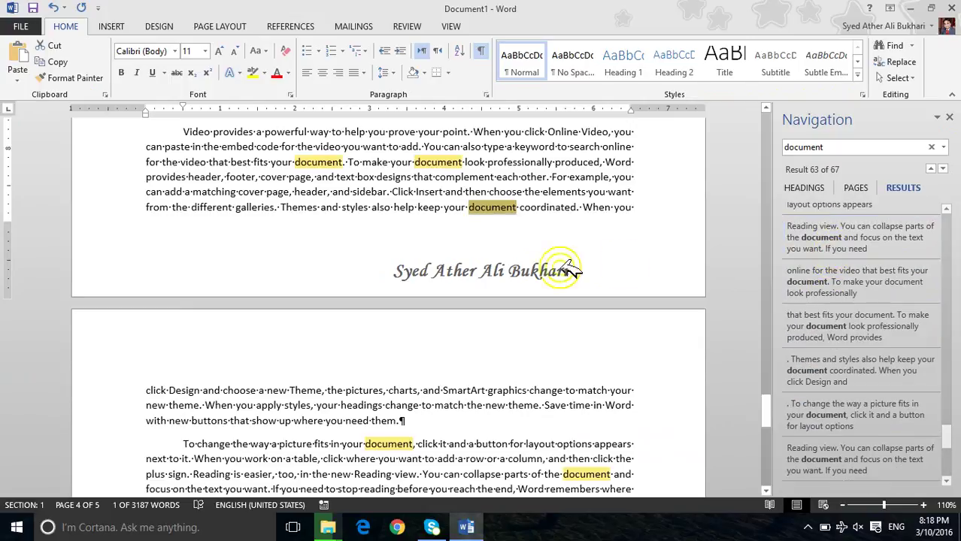
Clear the search term from the Navigation pane and return to the document text.
click(515, 216)
click(518, 164)
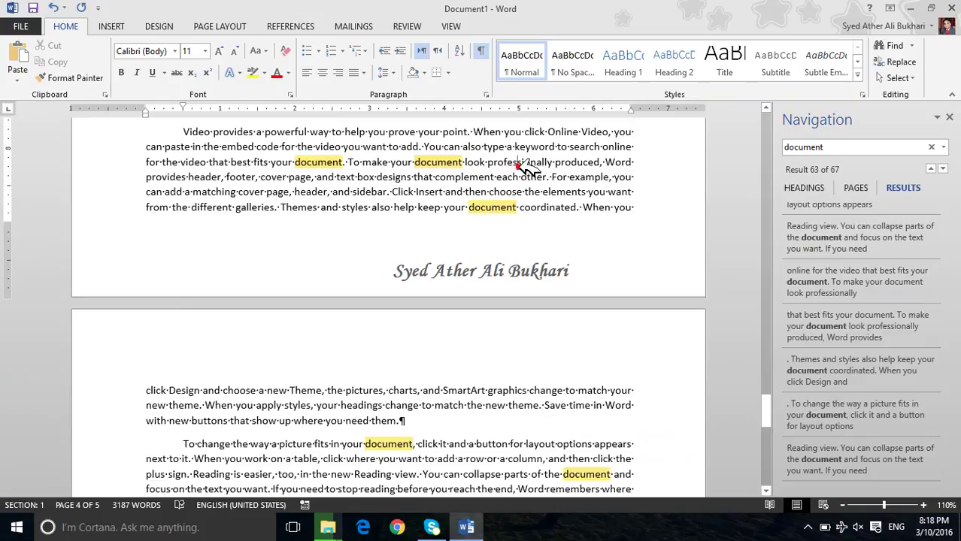
click(835, 148)
double_click(835, 147)
key(BackSpace)
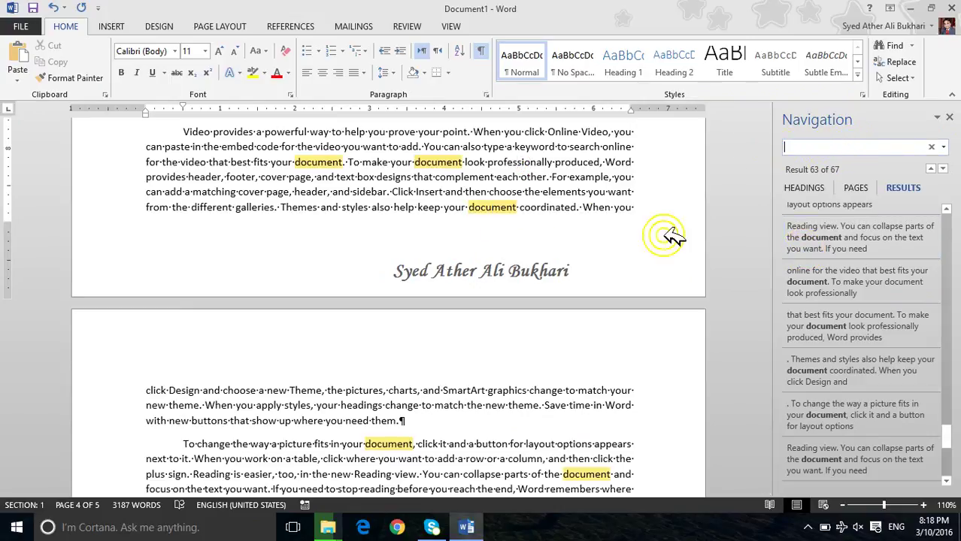
click(562, 172)
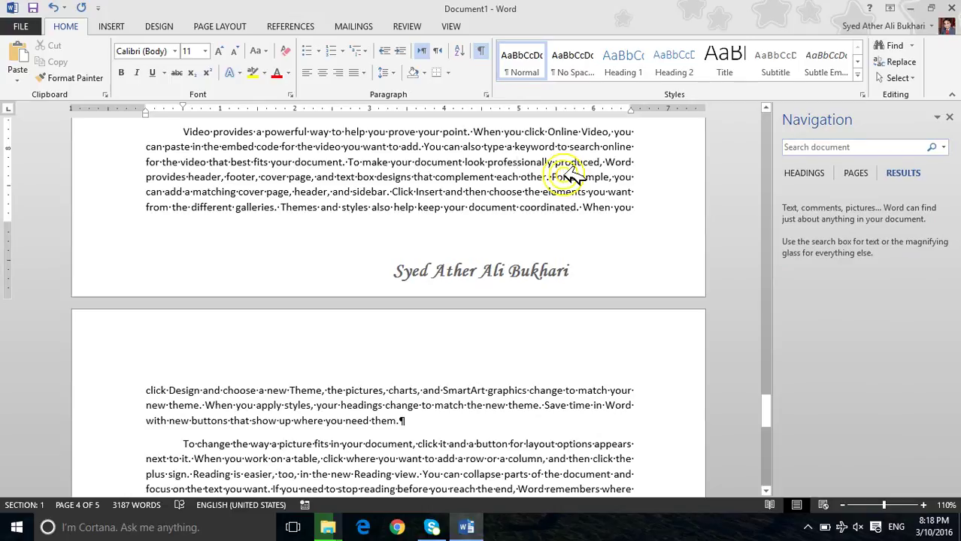
Use Advanced Find to locate the next occurrence of "document", moving the dialog clear of the text.
click(907, 46)
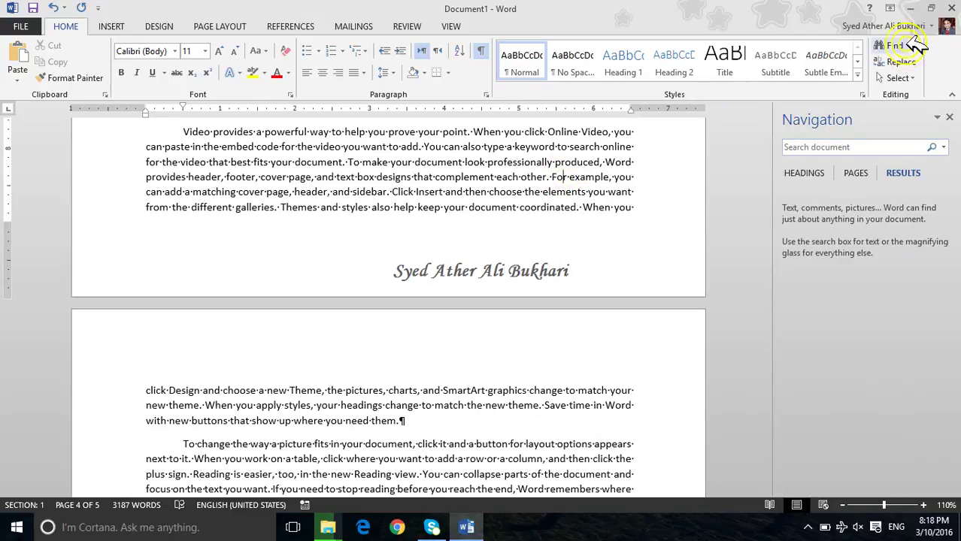
click(914, 43)
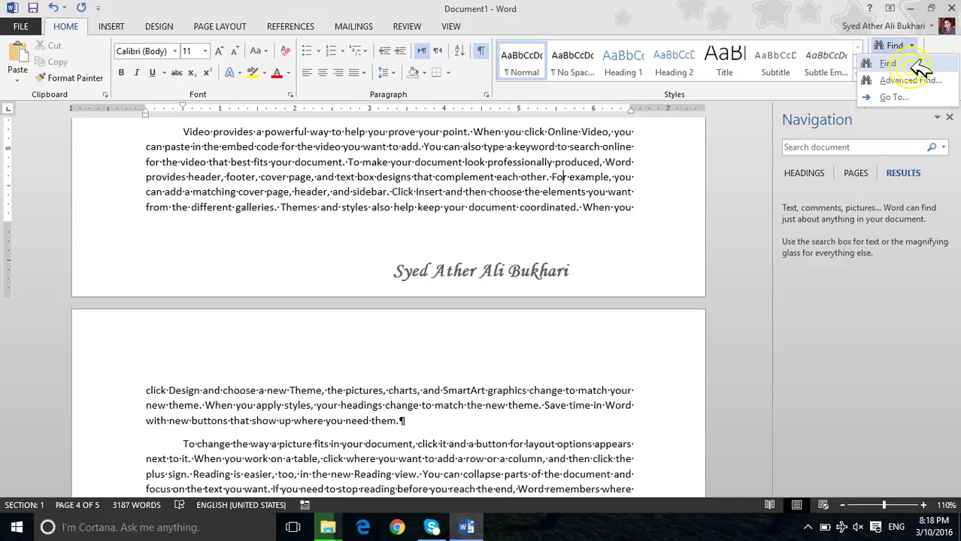
click(921, 78)
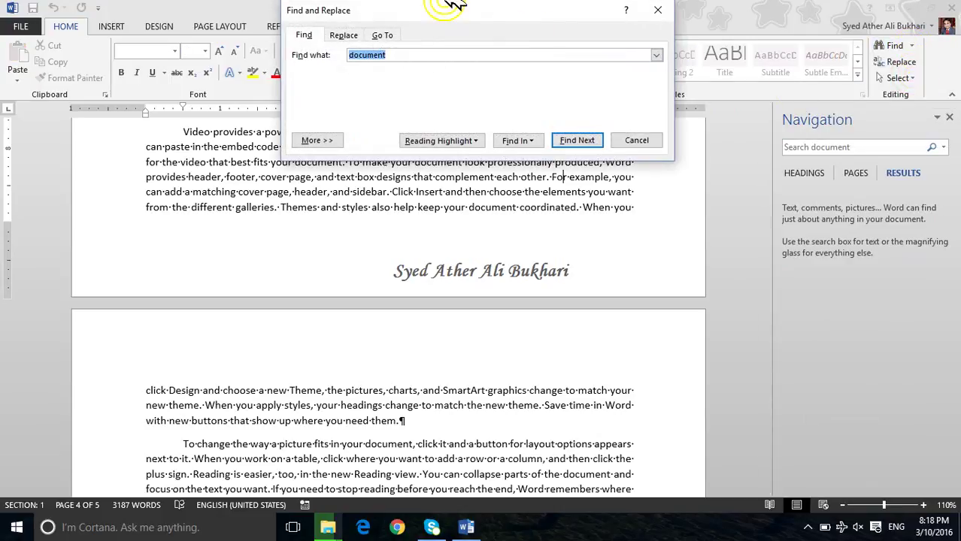
click(434, 54)
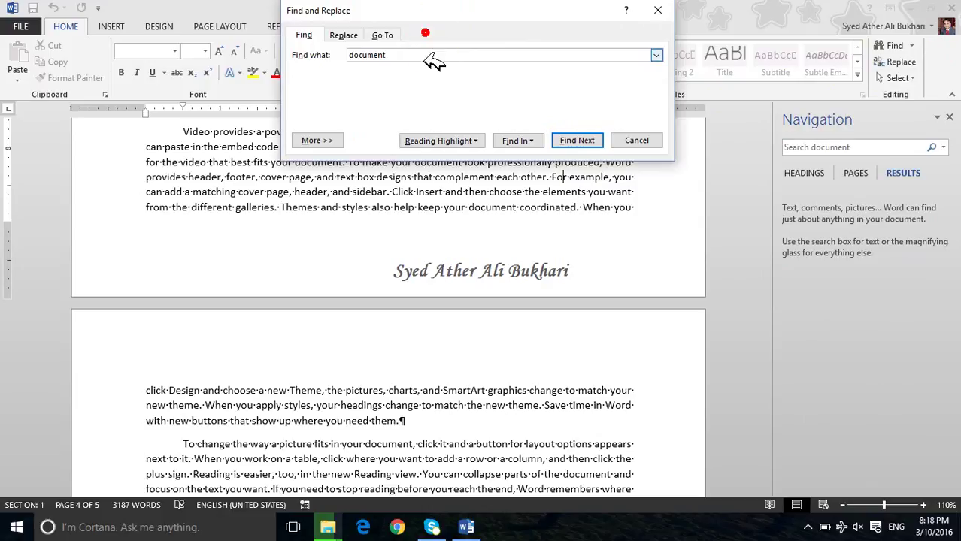
drag(433, 13, 426, 87)
click(422, 128)
click(570, 213)
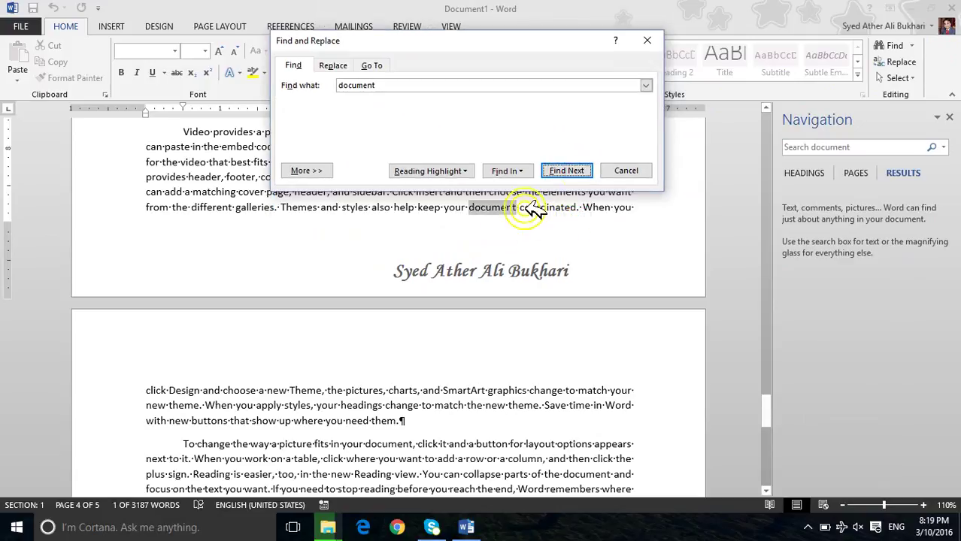
Find the next occurrence of "document" on the last page and move the dialog clear of the text.
click(566, 170)
click(572, 170)
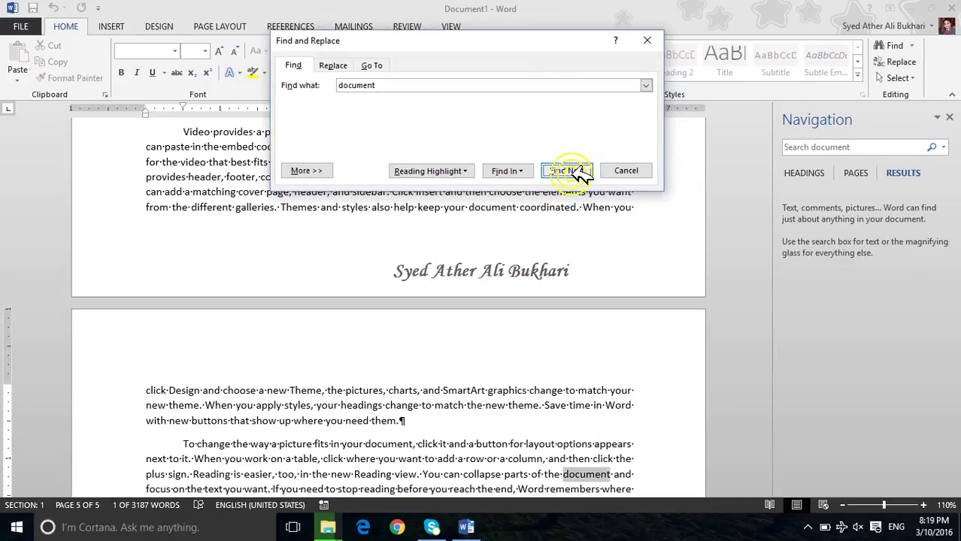
drag(491, 36, 433, 86)
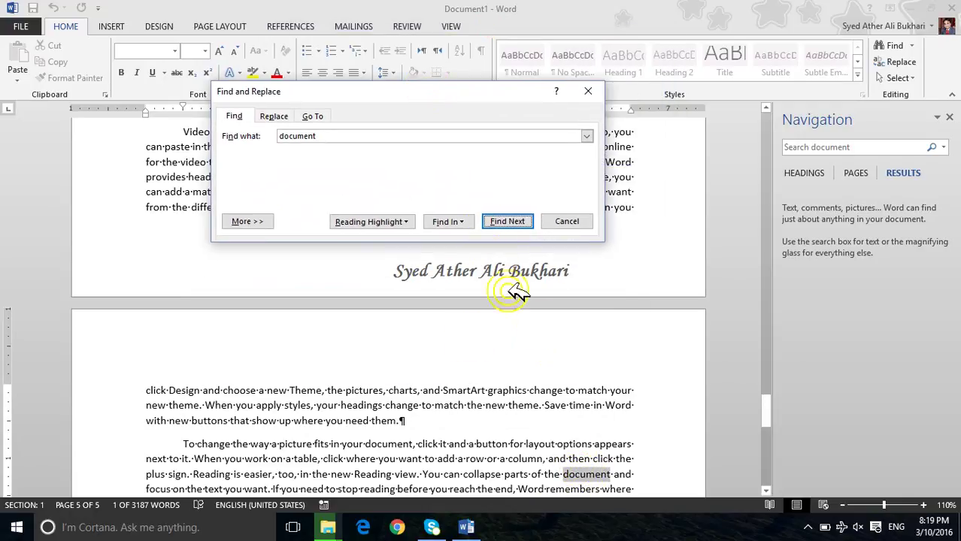
Find all occurrences of "document" in the main document and apply reading highlight to every match.
click(447, 221)
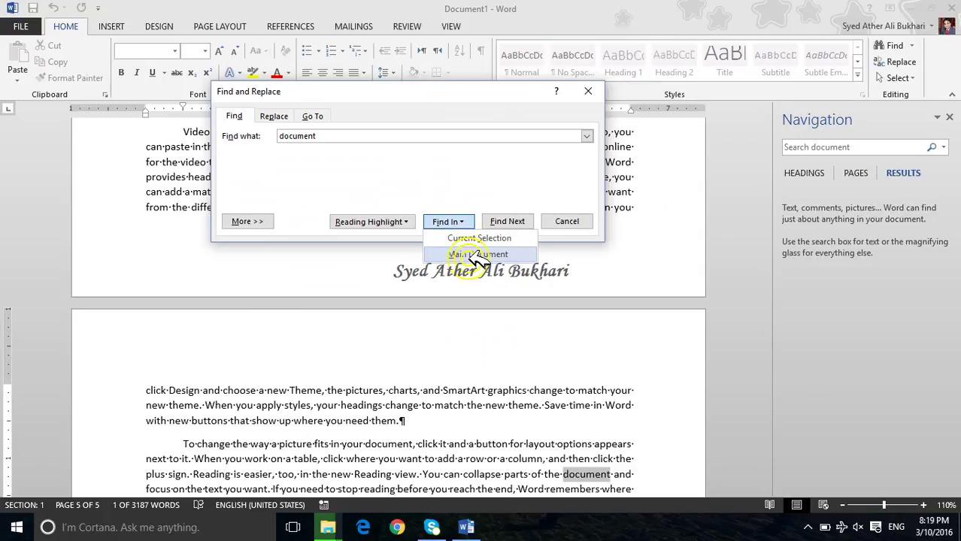
click(476, 255)
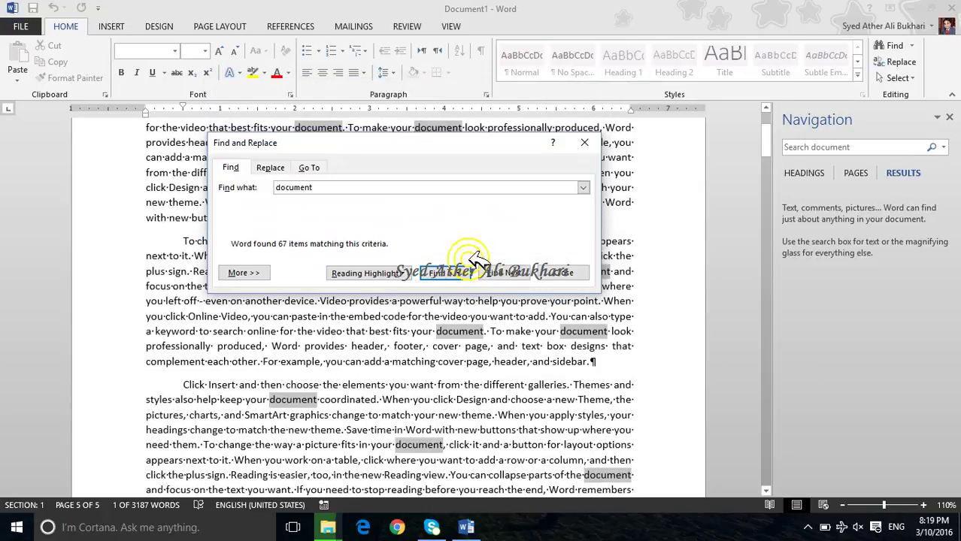
mouse_move(446, 155)
mouse_down()
mouse_move(461, 362)
mouse_move(479, 398)
mouse_move(461, 157)
mouse_up()
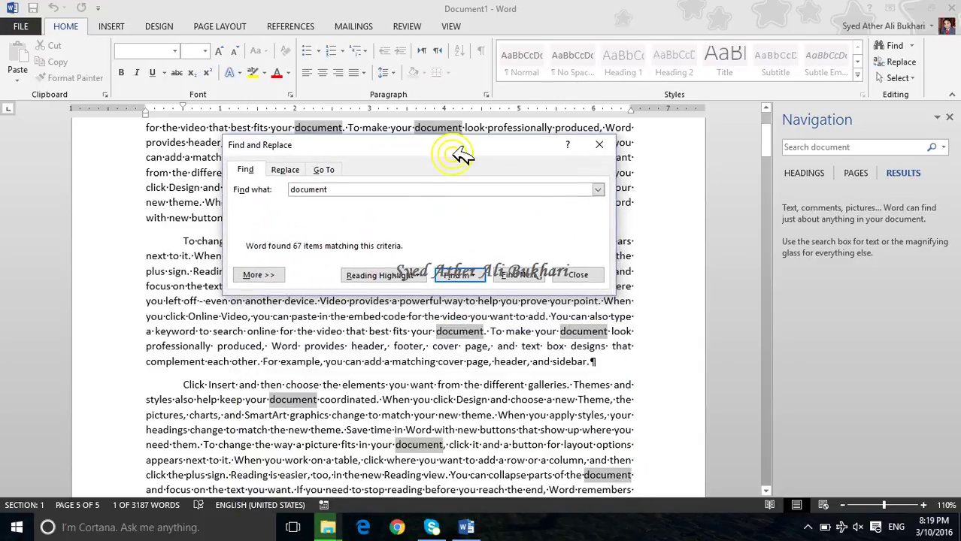
click(414, 280)
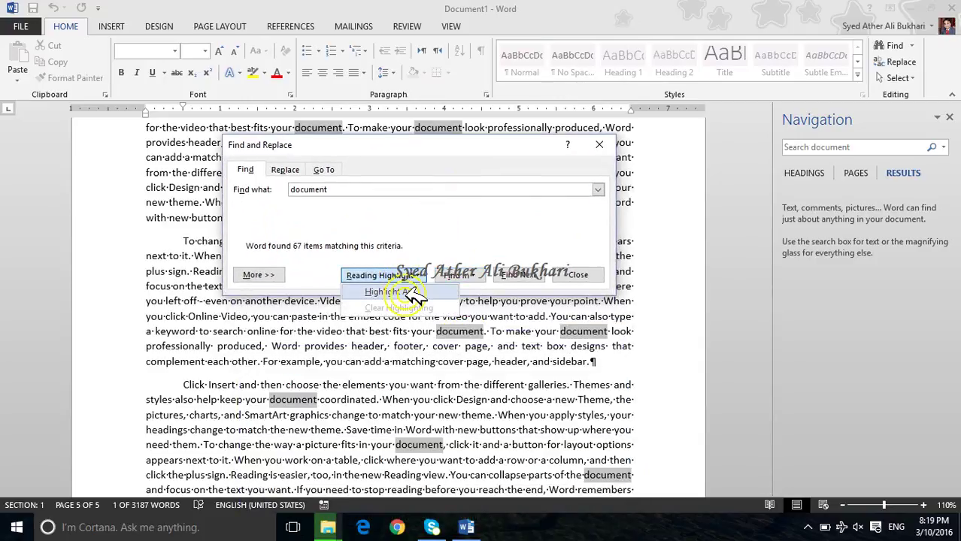
click(411, 292)
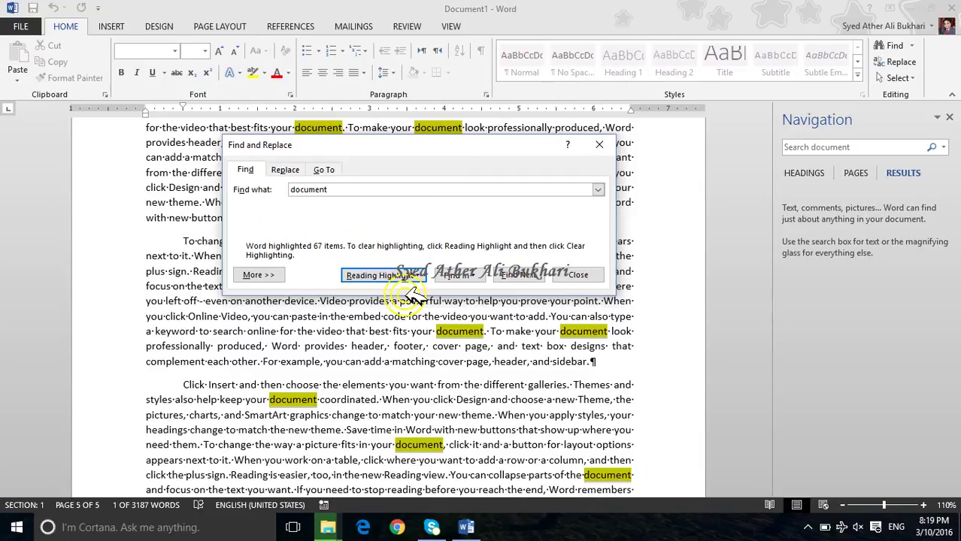
Select the whole document and reset its paragraph formatting to left-aligned text without first-line indents.
click(457, 280)
click(373, 320)
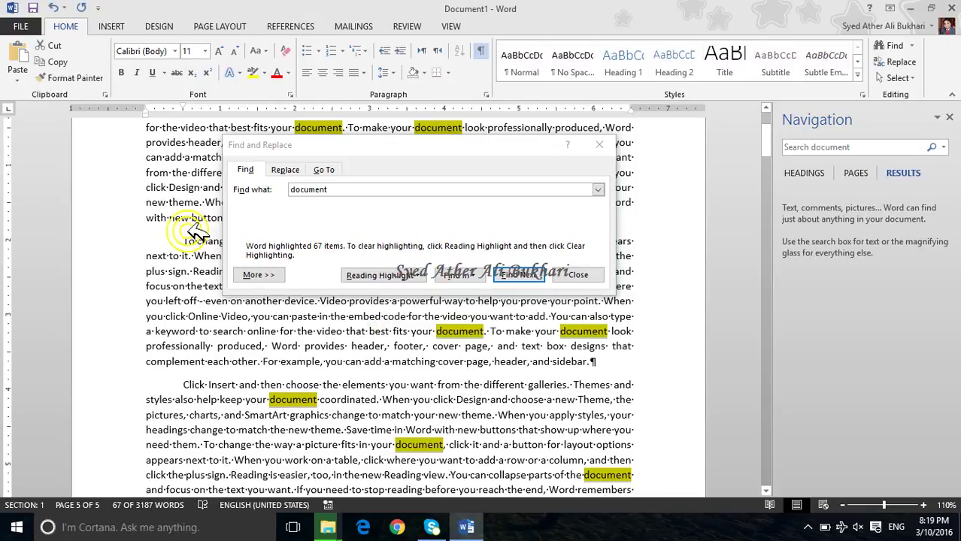
drag(187, 239, 611, 369)
key(ctrl+a)
key(ctrl+q)
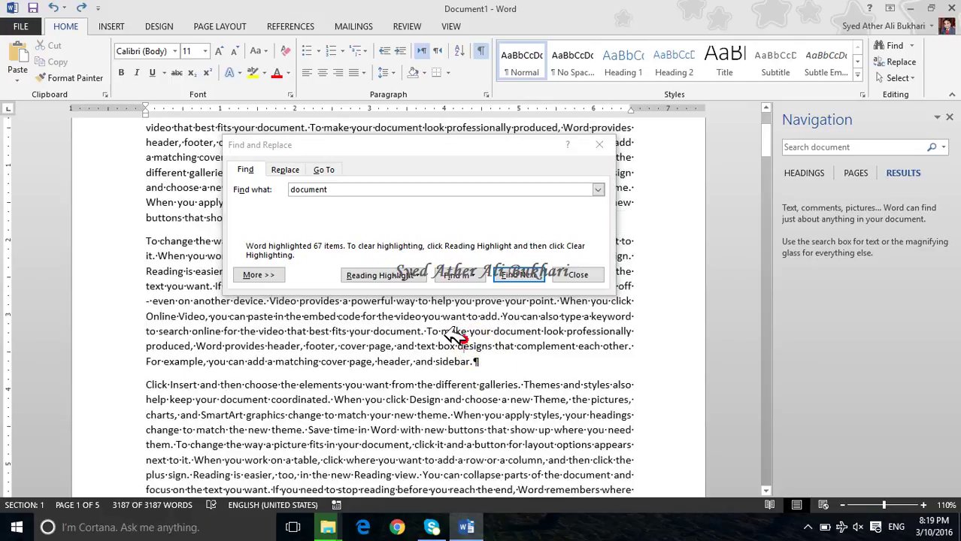
Select the second paragraph and find all occurrences of "document" within the current selection only.
click(406, 322)
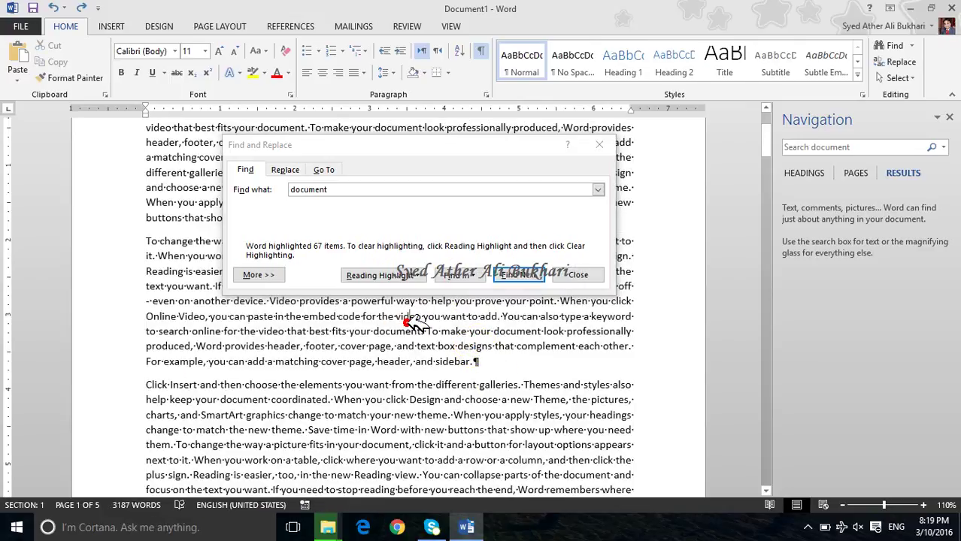
double_click(415, 319)
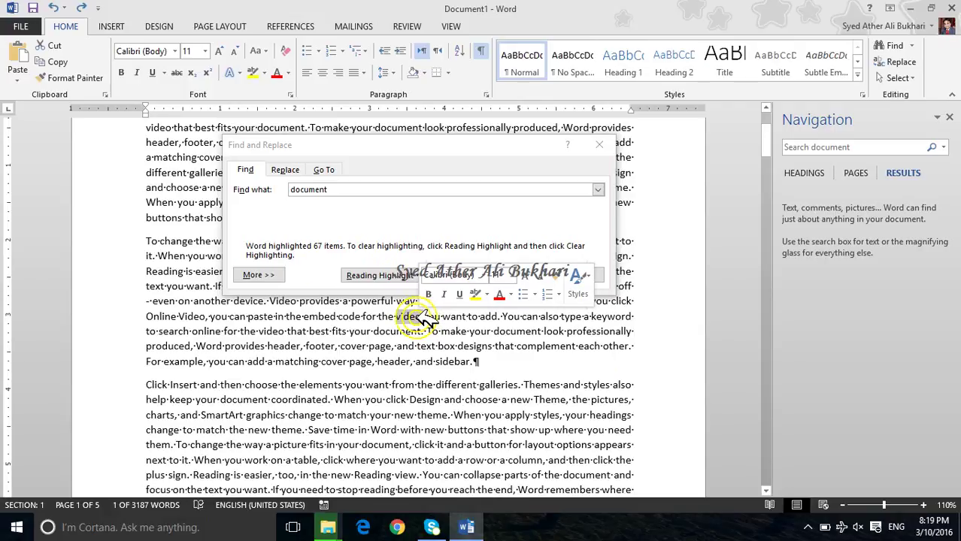
click(407, 316)
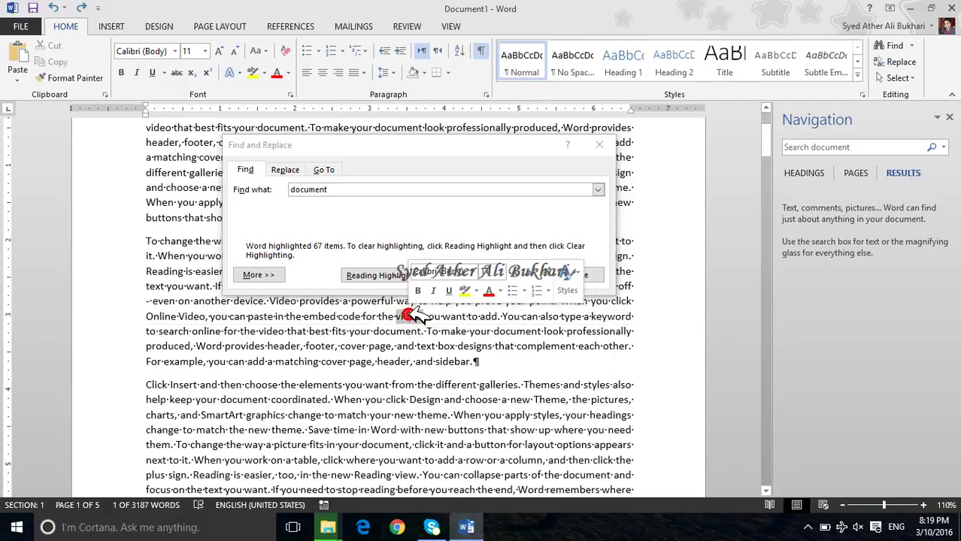
triple_click(411, 317)
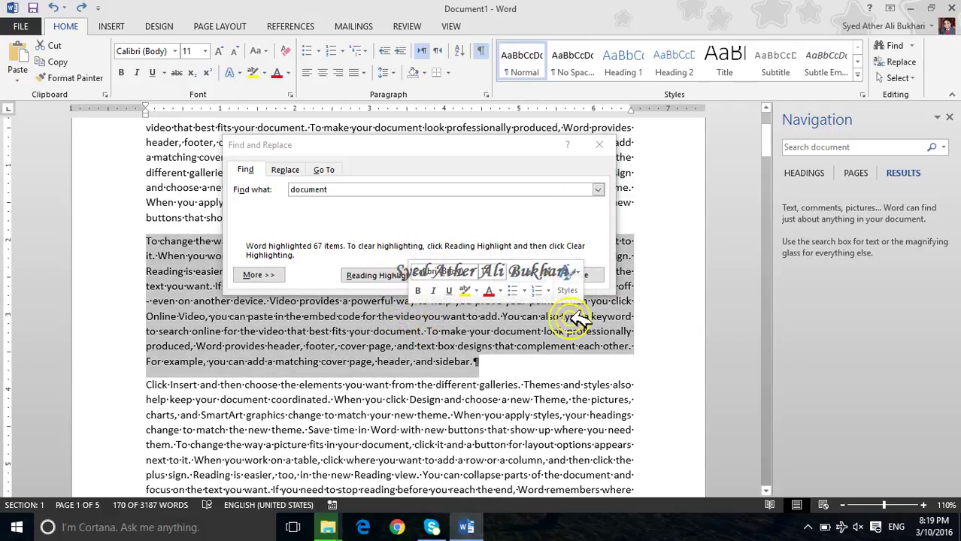
click(480, 265)
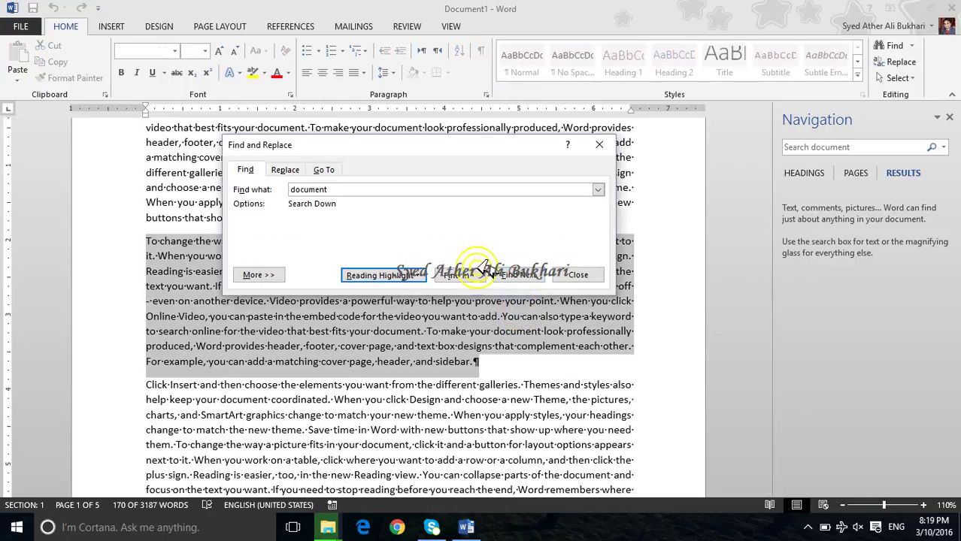
click(485, 268)
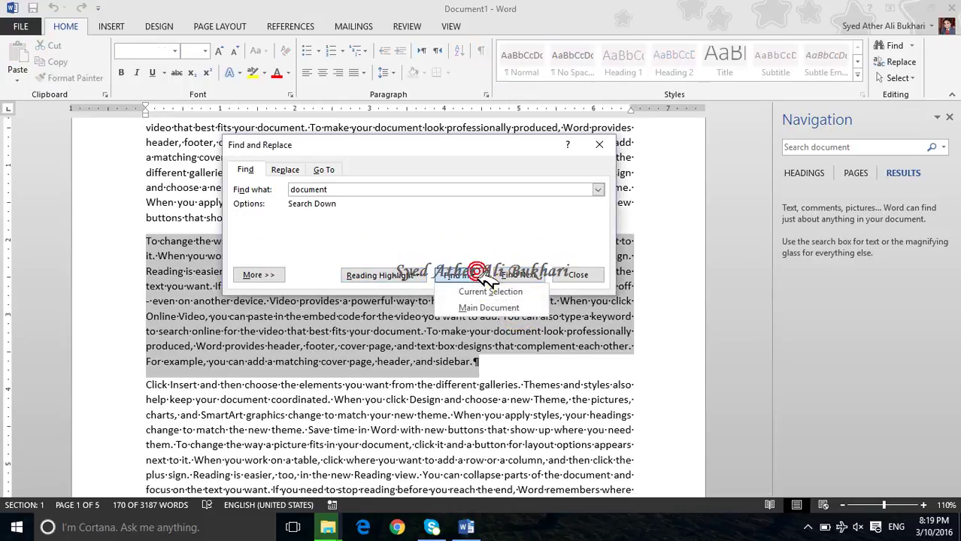
click(485, 293)
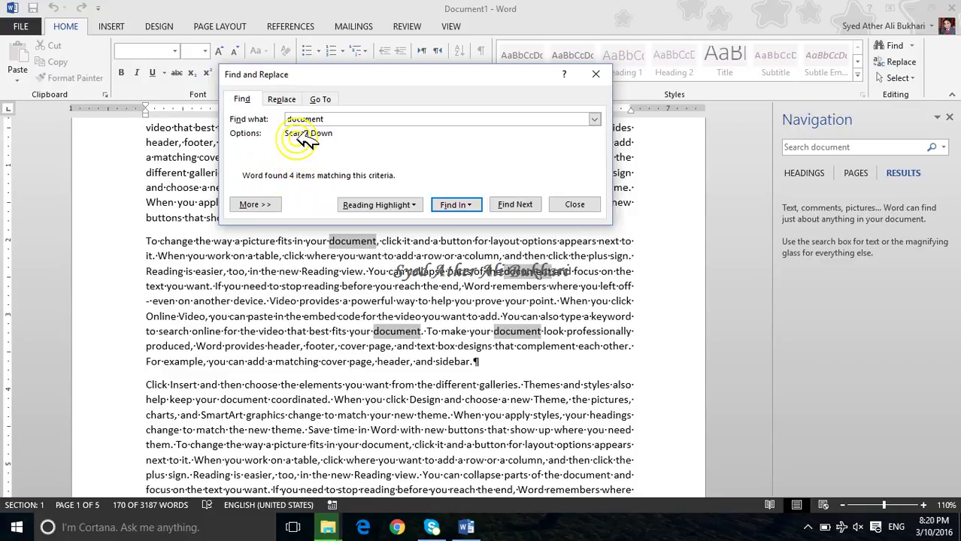
Expand the search options and try Match case and Find whole words only, leaving both switched off.
click(275, 205)
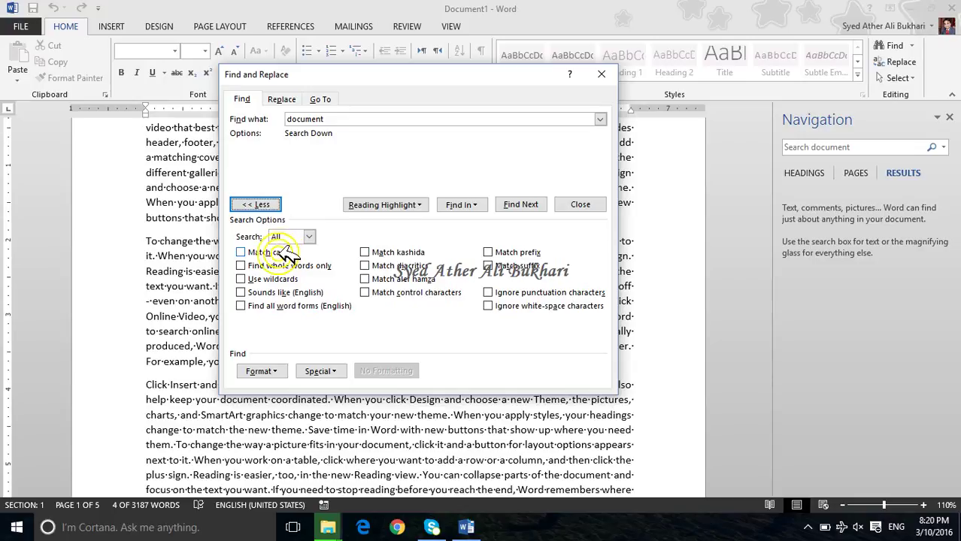
click(287, 256)
click(286, 256)
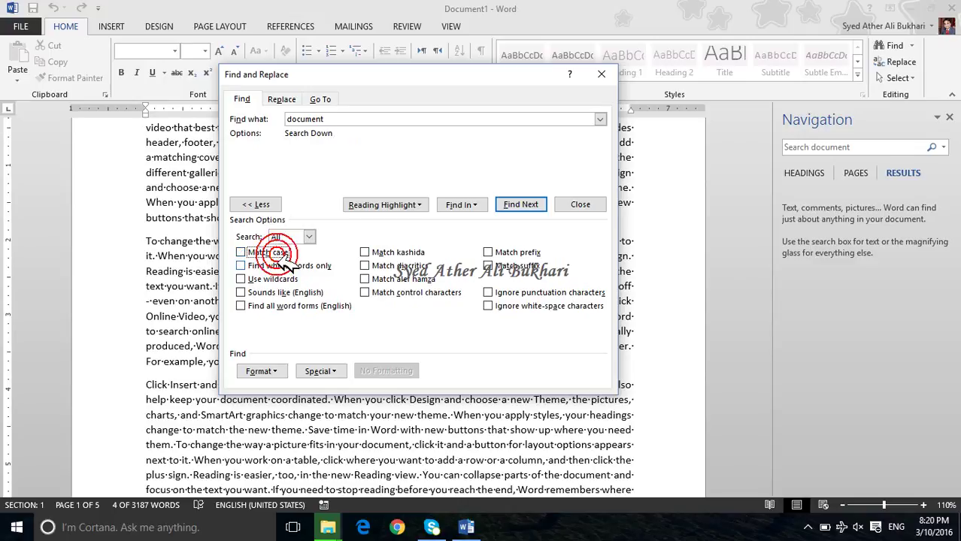
click(287, 268)
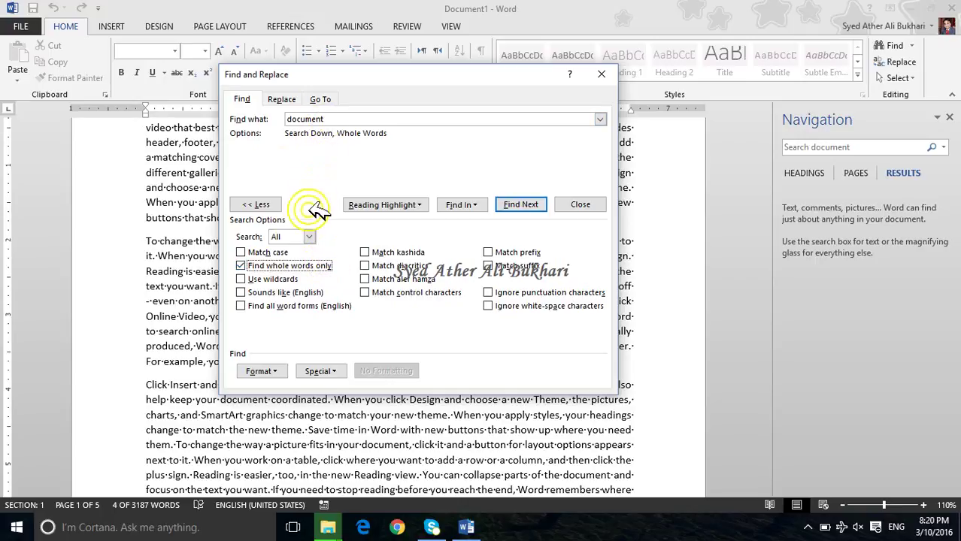
click(300, 268)
Edit the search term into the single-character wildcard pattern "docum?nt".
click(316, 119)
key(BackSpace)
text(a)
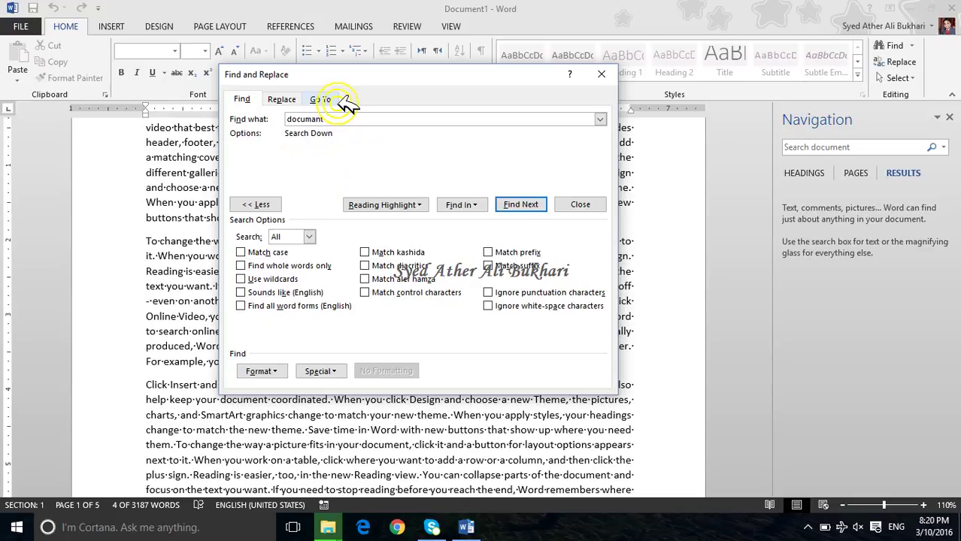
key(BackSpace)
text(?)
key(BackSpace)
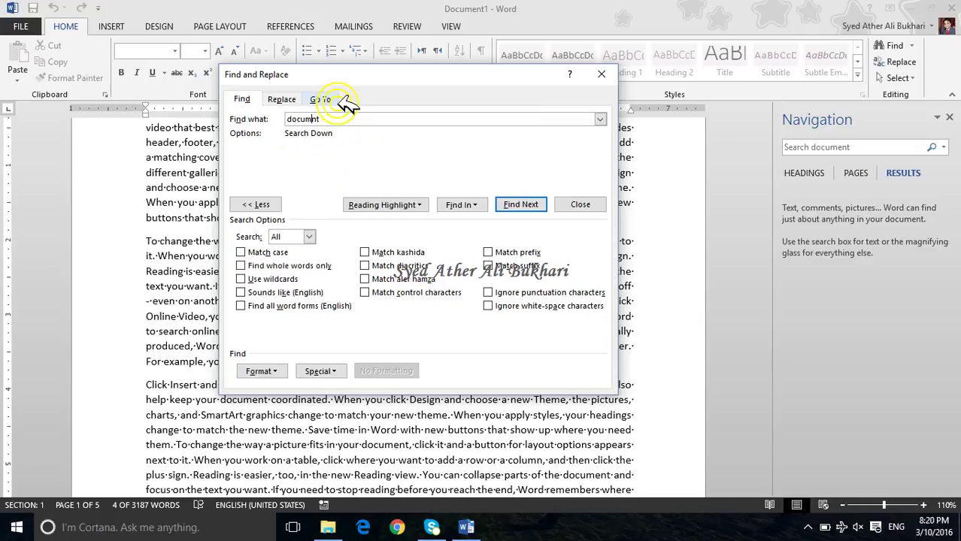
text(?)
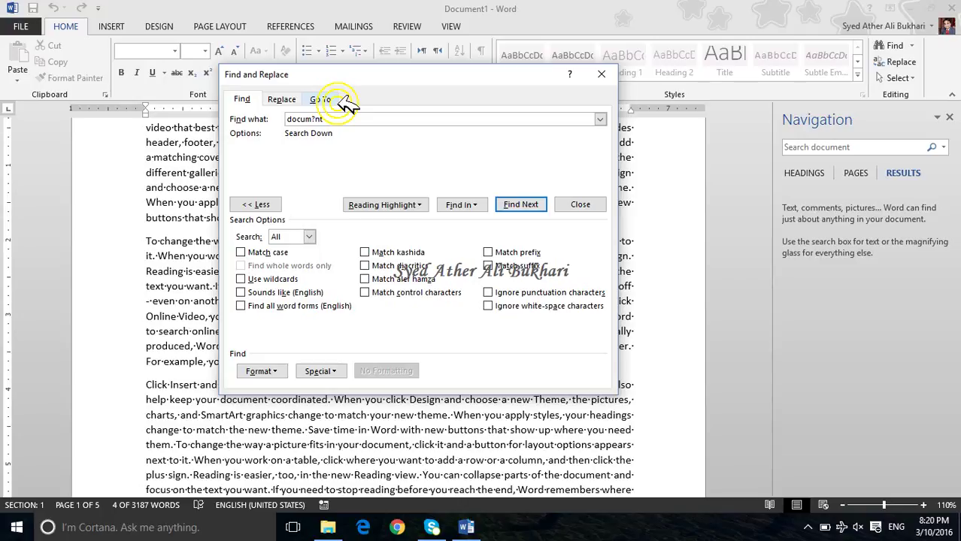
Change the search term to the wildcard pattern "doc*nt" and switch Use wildcards on and off again.
key(BackSpace)
key(BackSpace)
key(BackSpace)
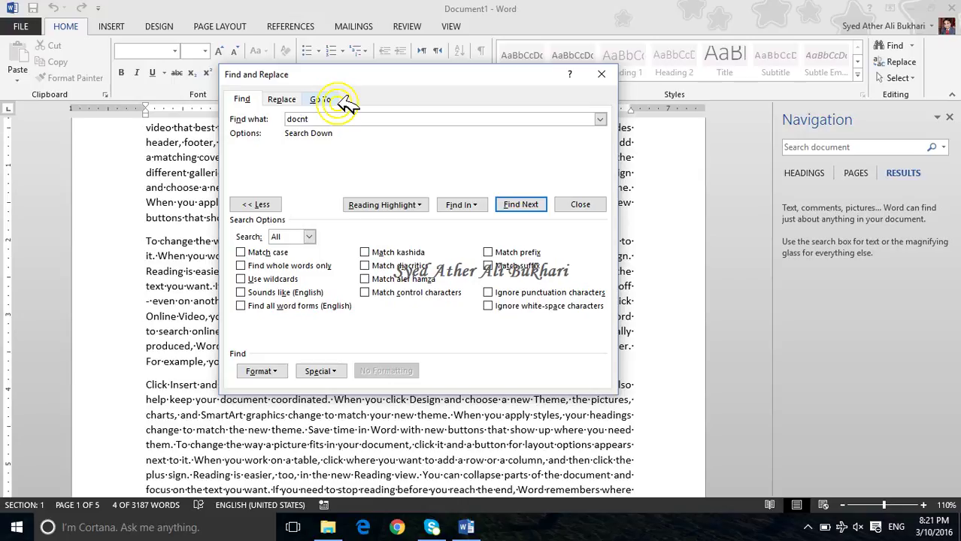
text(^)
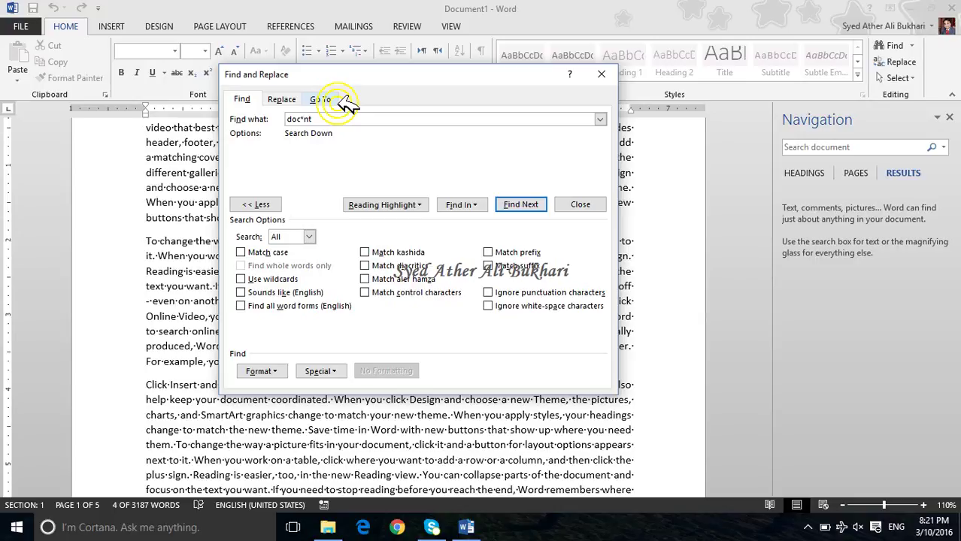
click(256, 277)
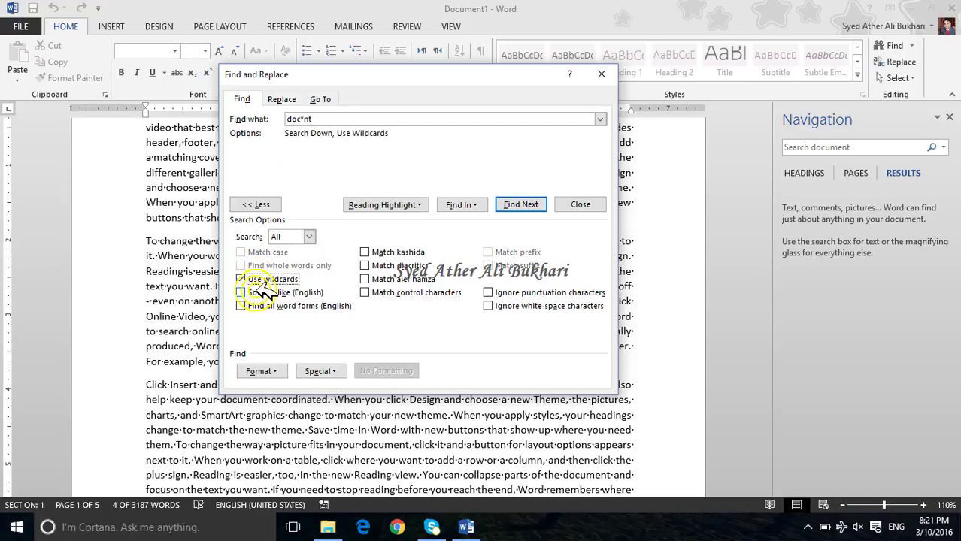
click(256, 279)
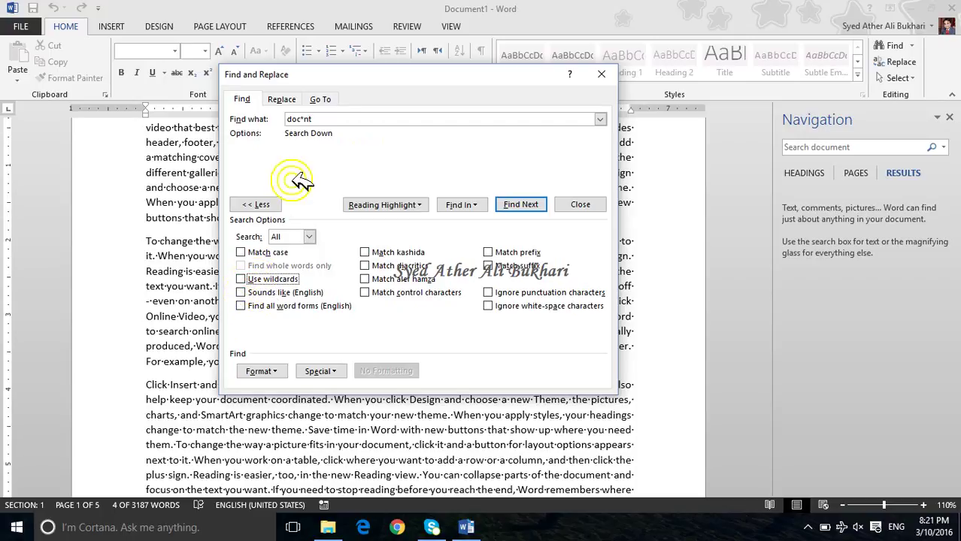
Close the Find and Replace dialog and place the cursor at the start of the document's first paragraph.
double_click(320, 120)
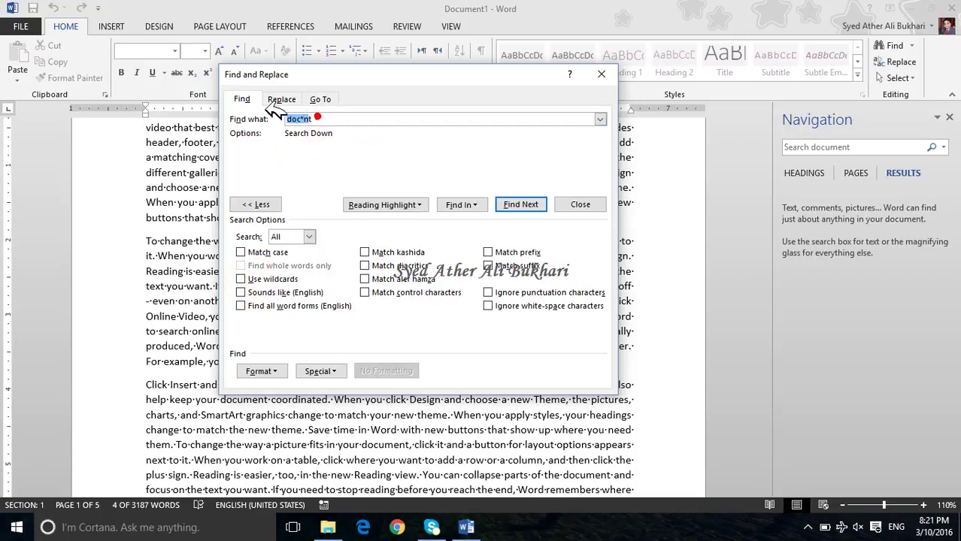
click(580, 204)
scroll(590, 198, up, 5)
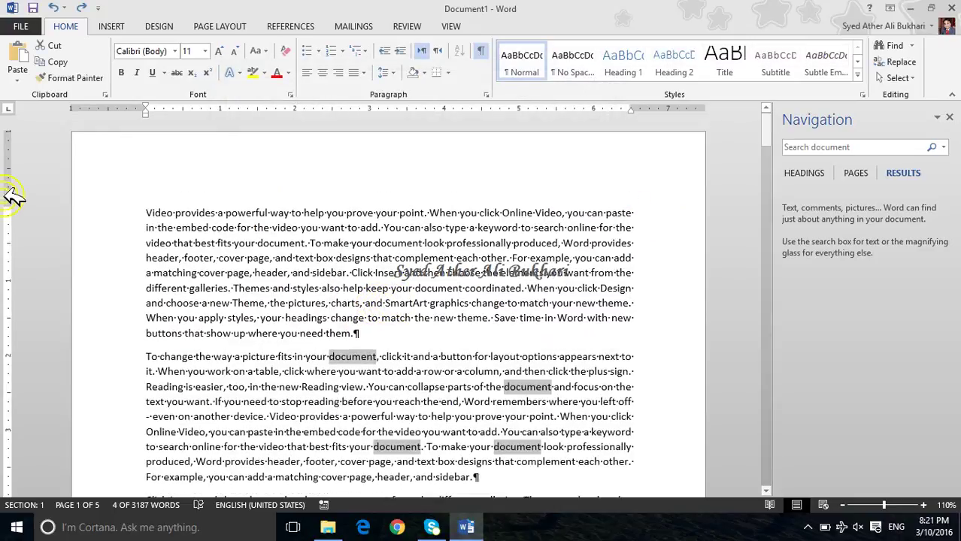
click(137, 209)
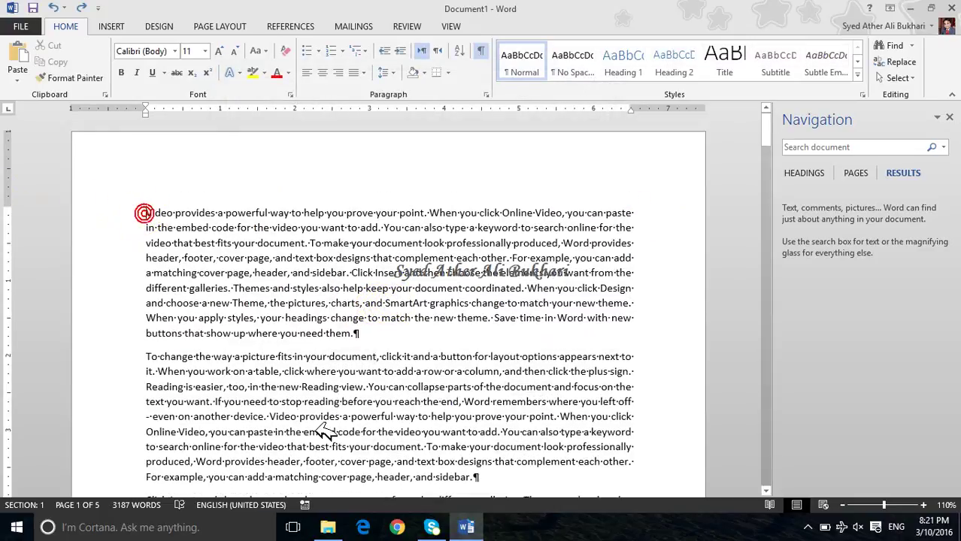